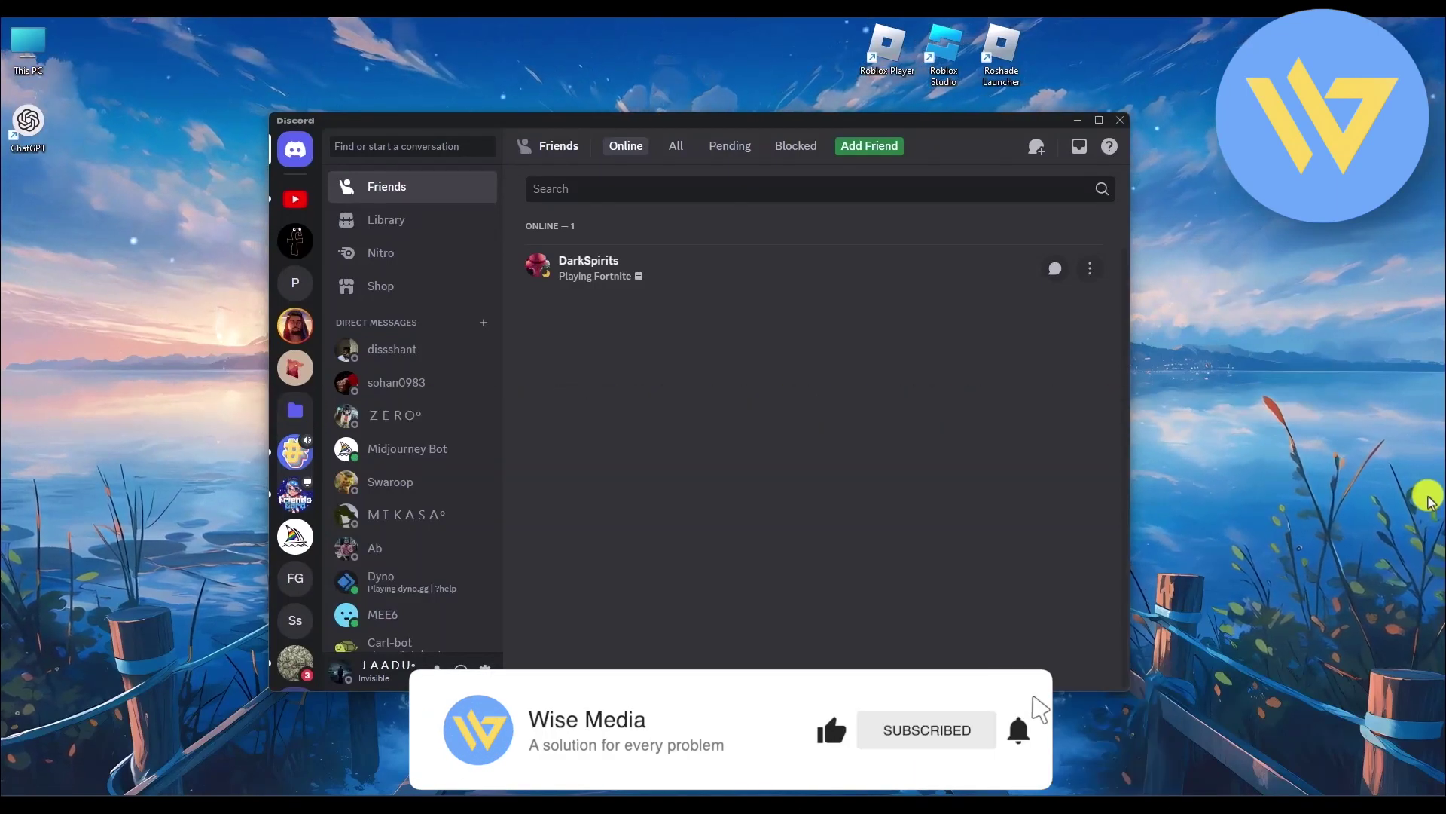
# Close the Discord app and bring up the browser showing the BetterDiscord site
pyautogui.click(1077, 121)
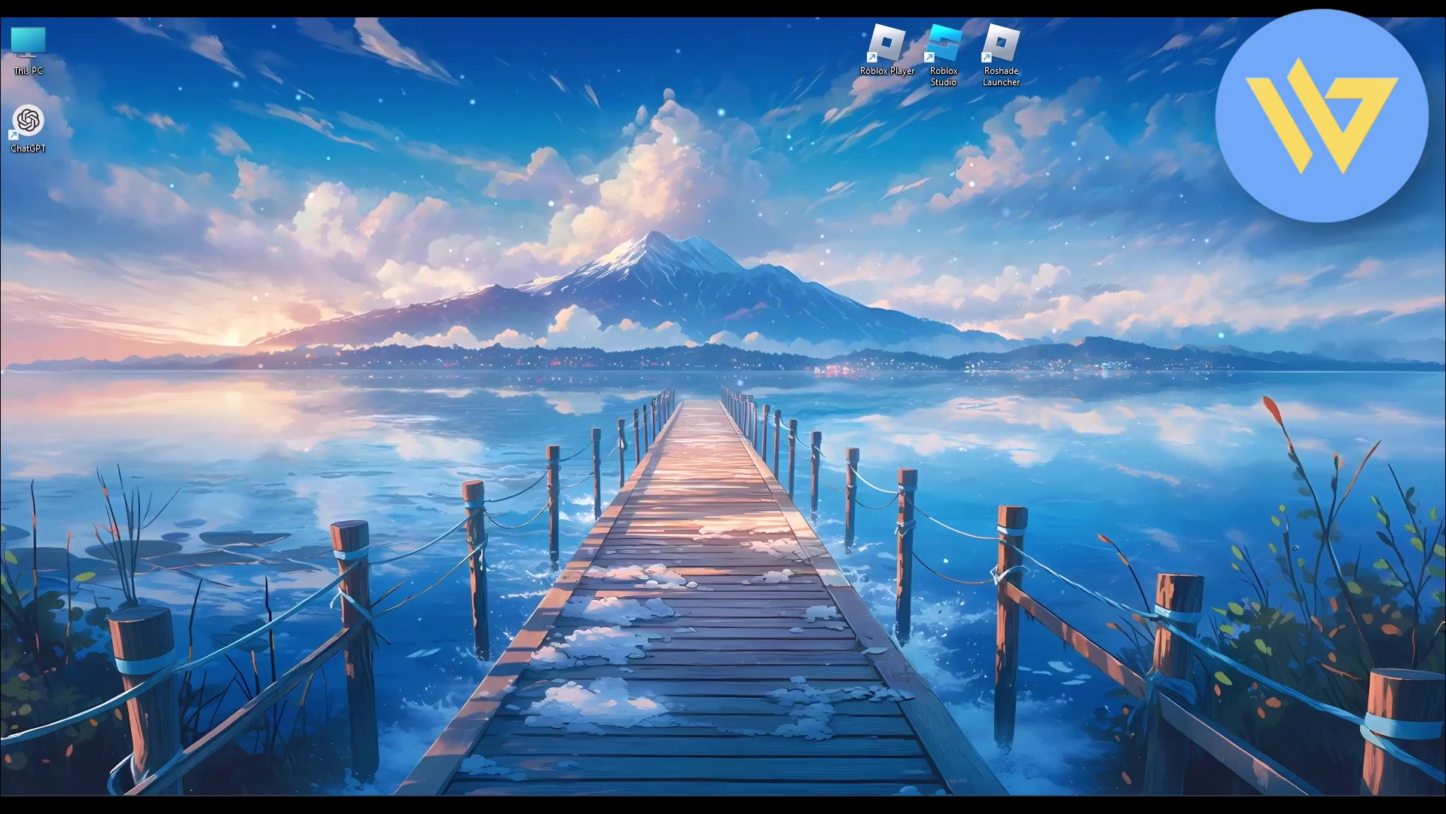
pyautogui.click(723, 806)
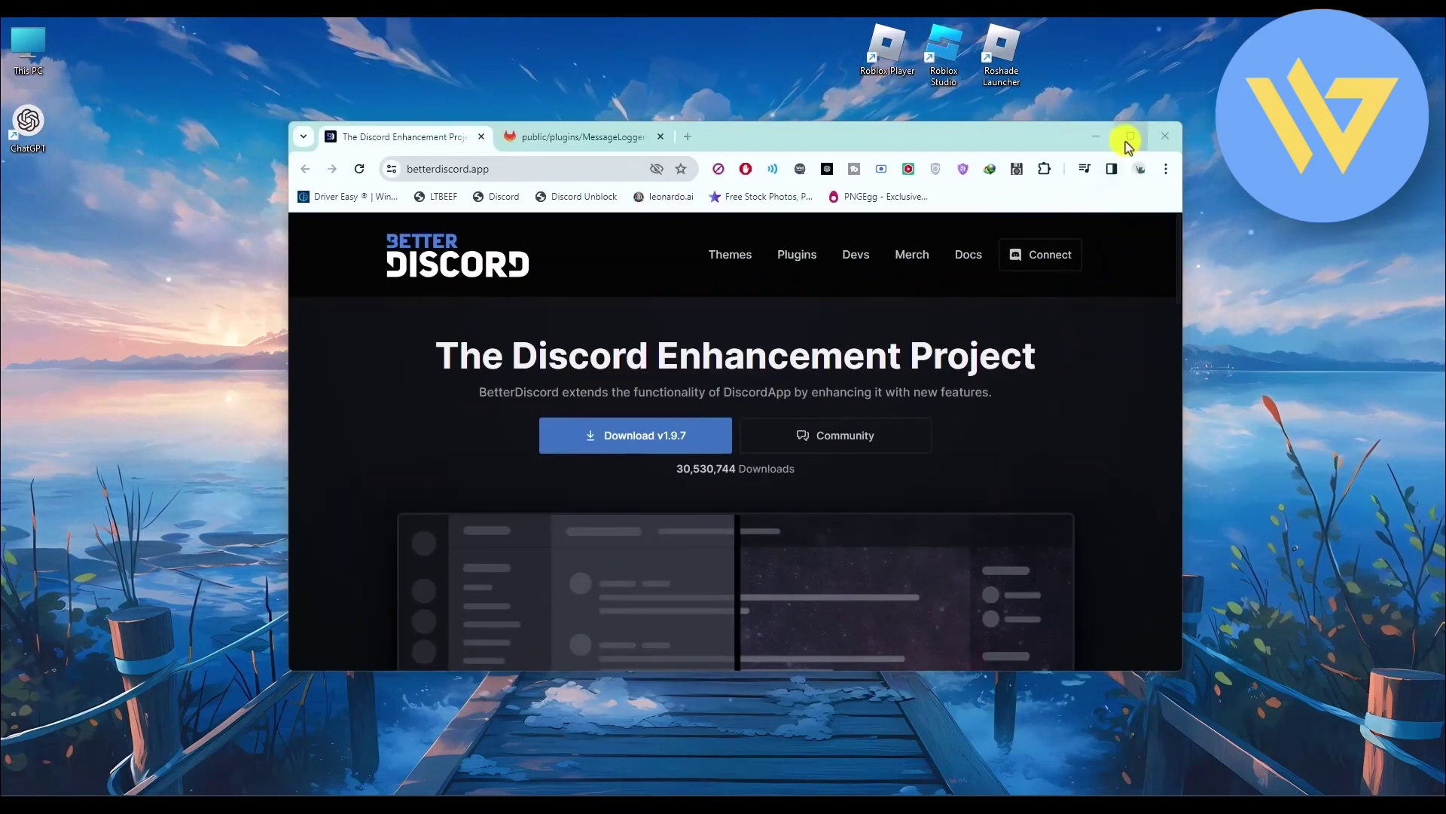
# Maximize Chrome, view the MessageLoggerV2 source on GitLab, then return to betterdiscord.app
pyautogui.click(1129, 138)
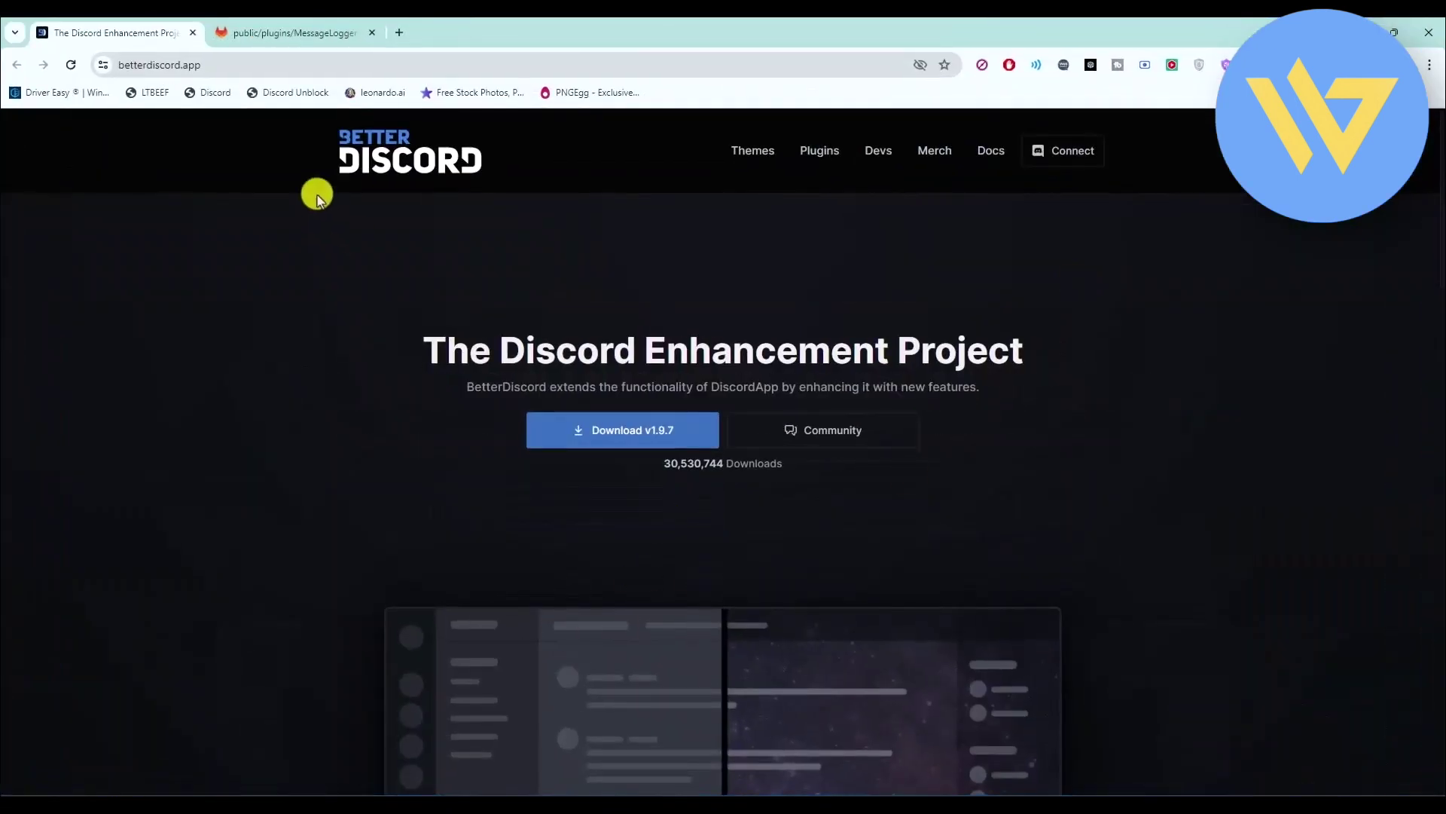
pyautogui.click(301, 33)
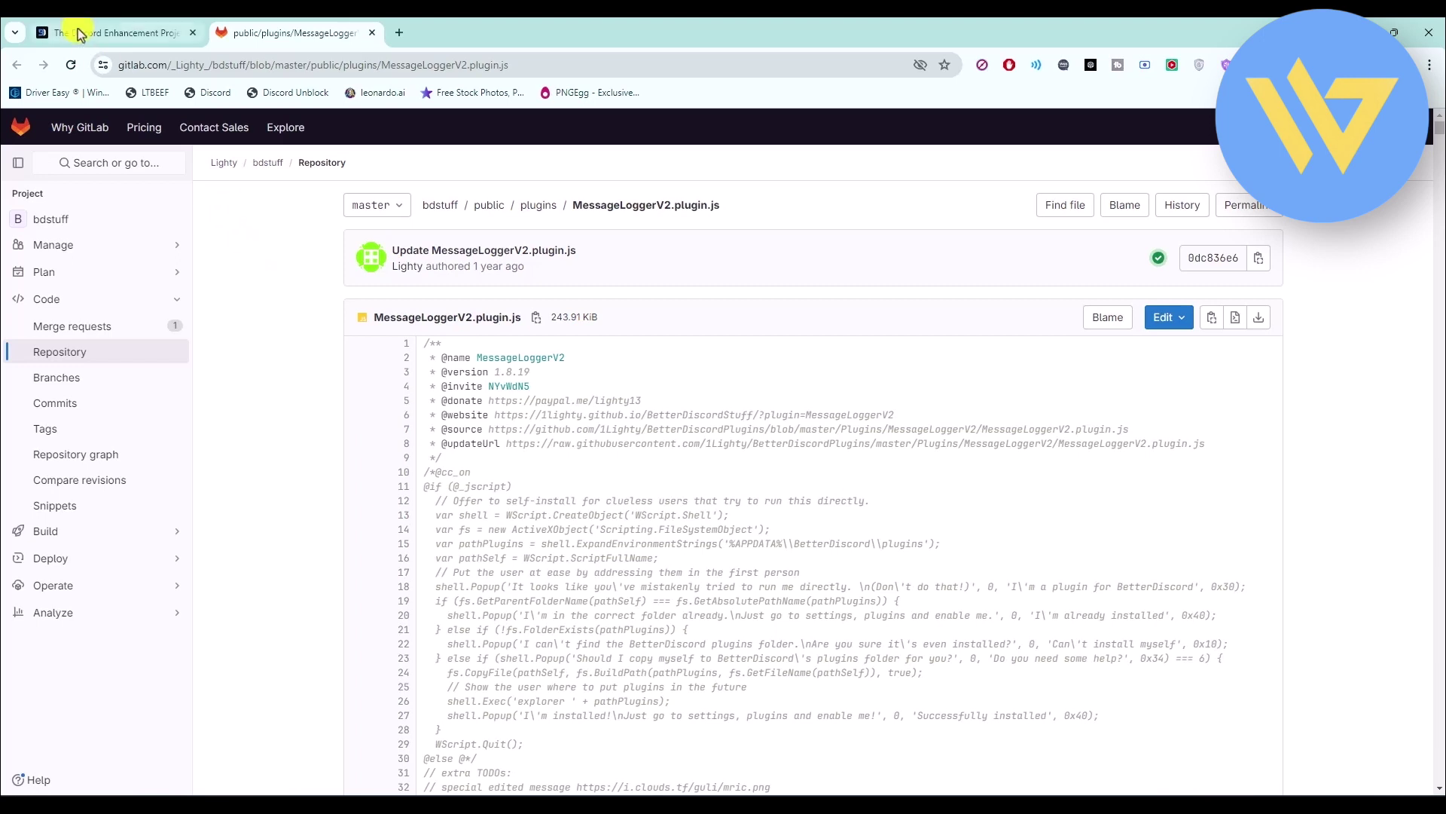
pyautogui.click(45, 32)
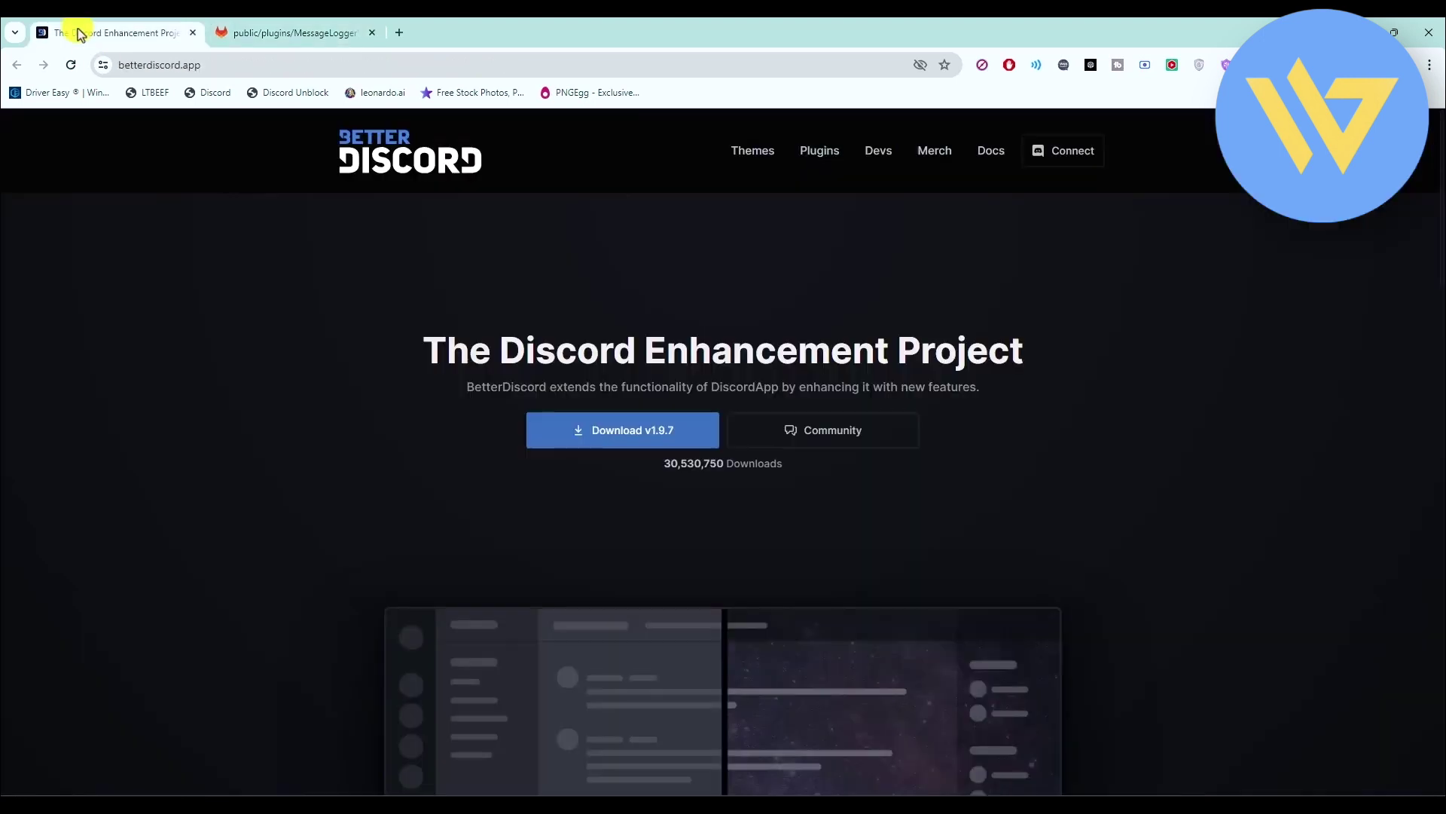
# Download the BetterDiscord v1.9.7 Windows installer and hide the download progress window
pyautogui.click(573, 439)
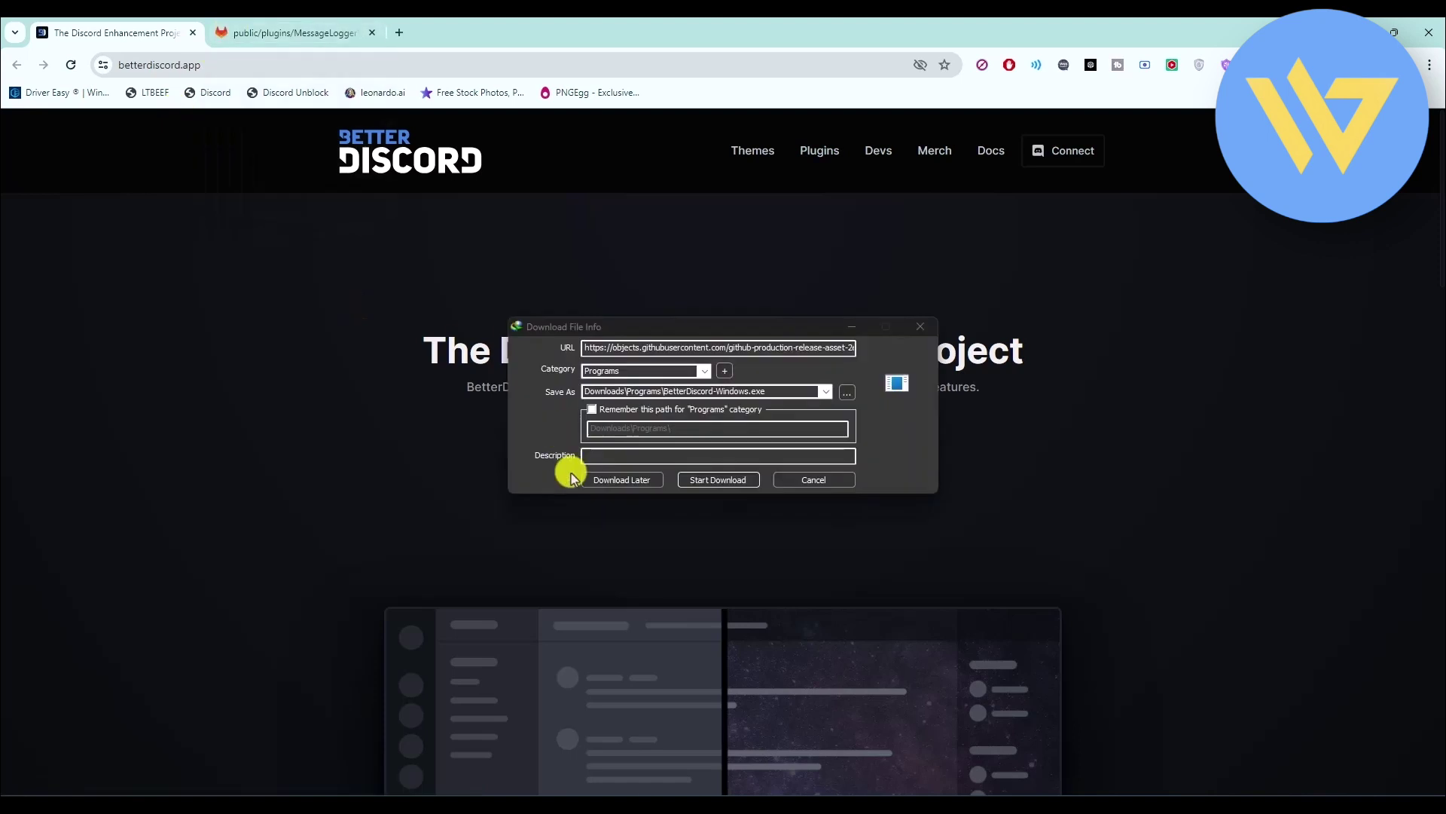
pyautogui.click(720, 480)
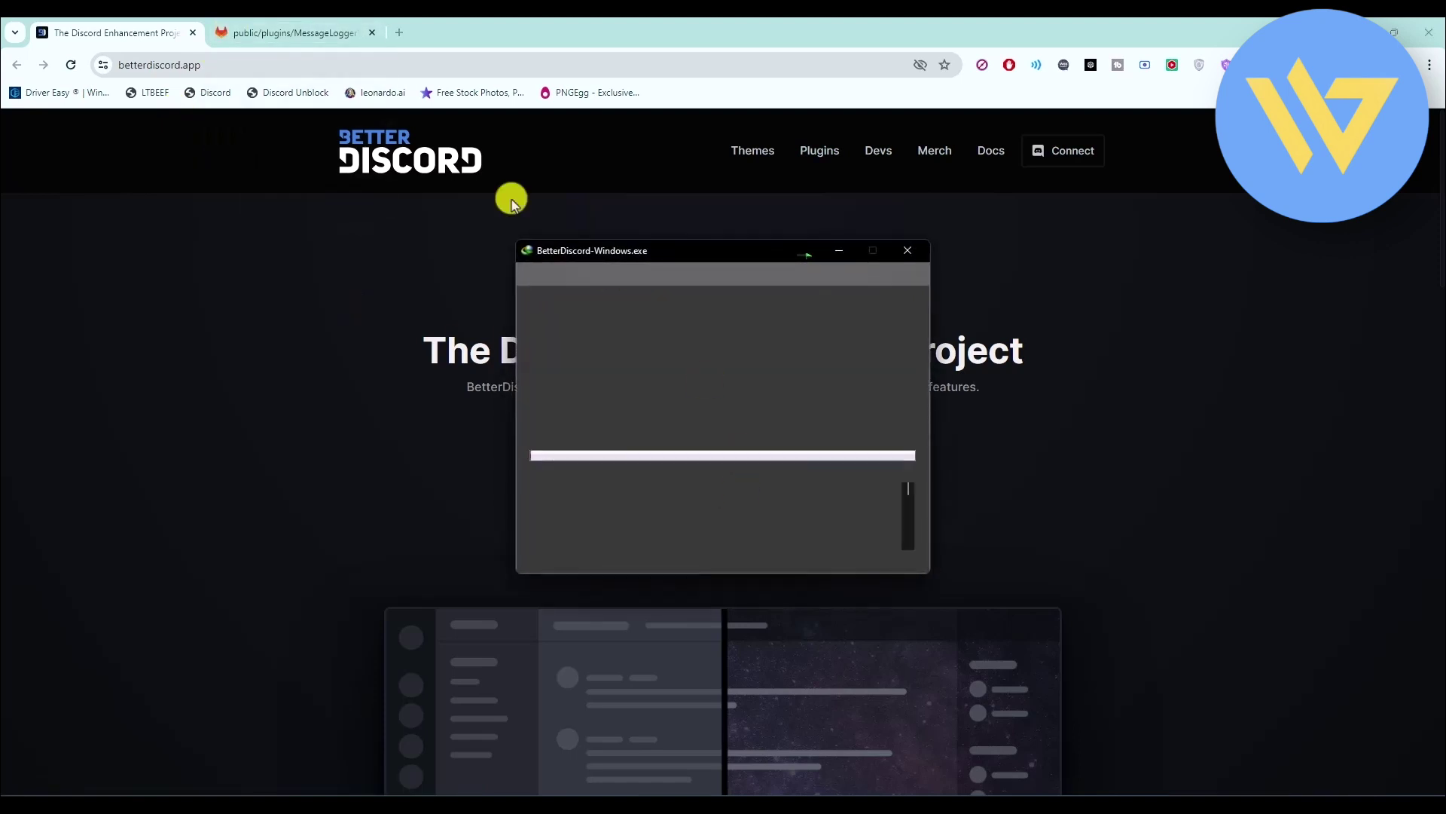
pyautogui.click(805, 257)
# Save the MessageLoggerV2.plugin.js file from GitLab into Documents
pyautogui.click(322, 38)
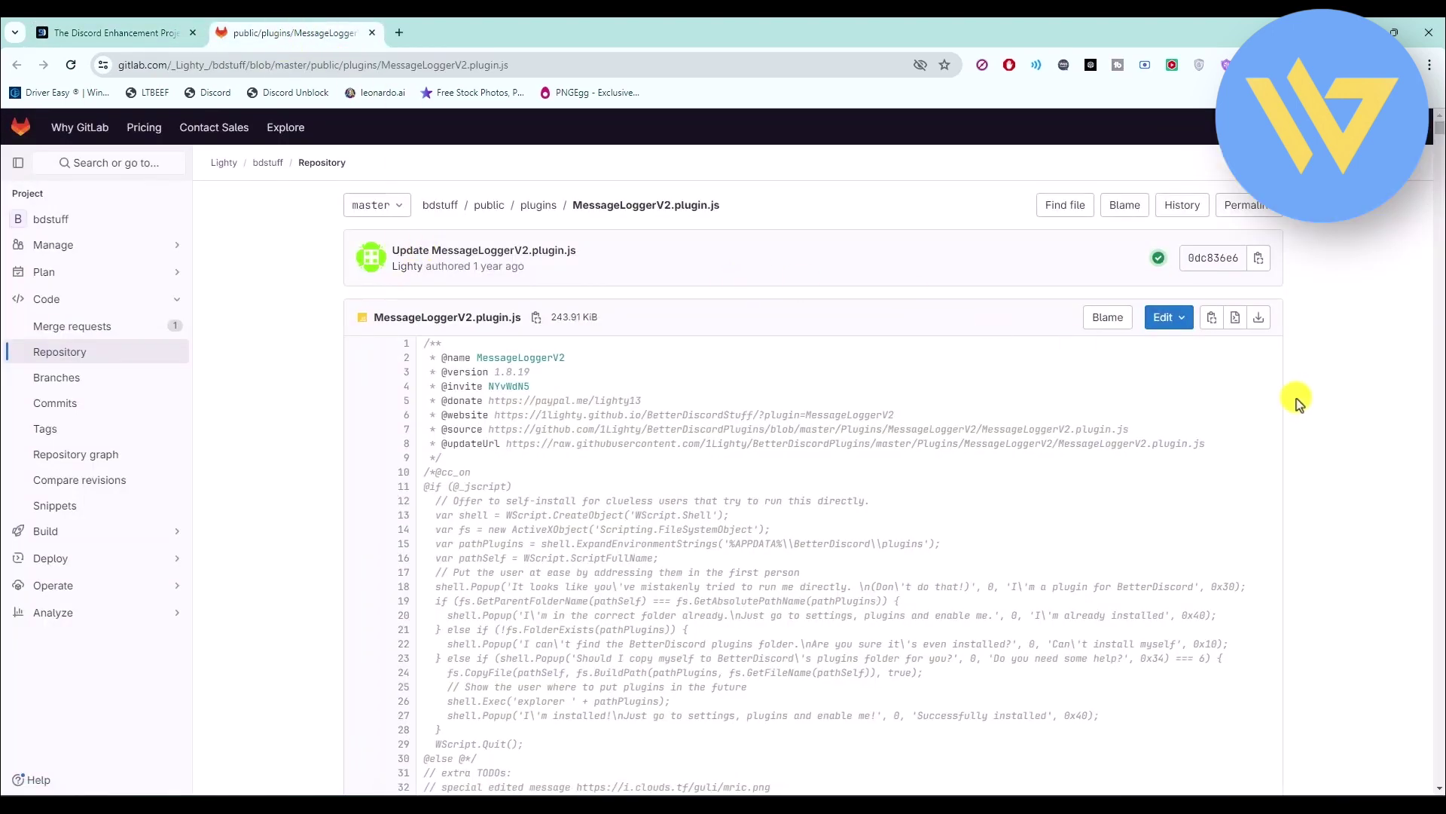
pyautogui.click(1260, 317)
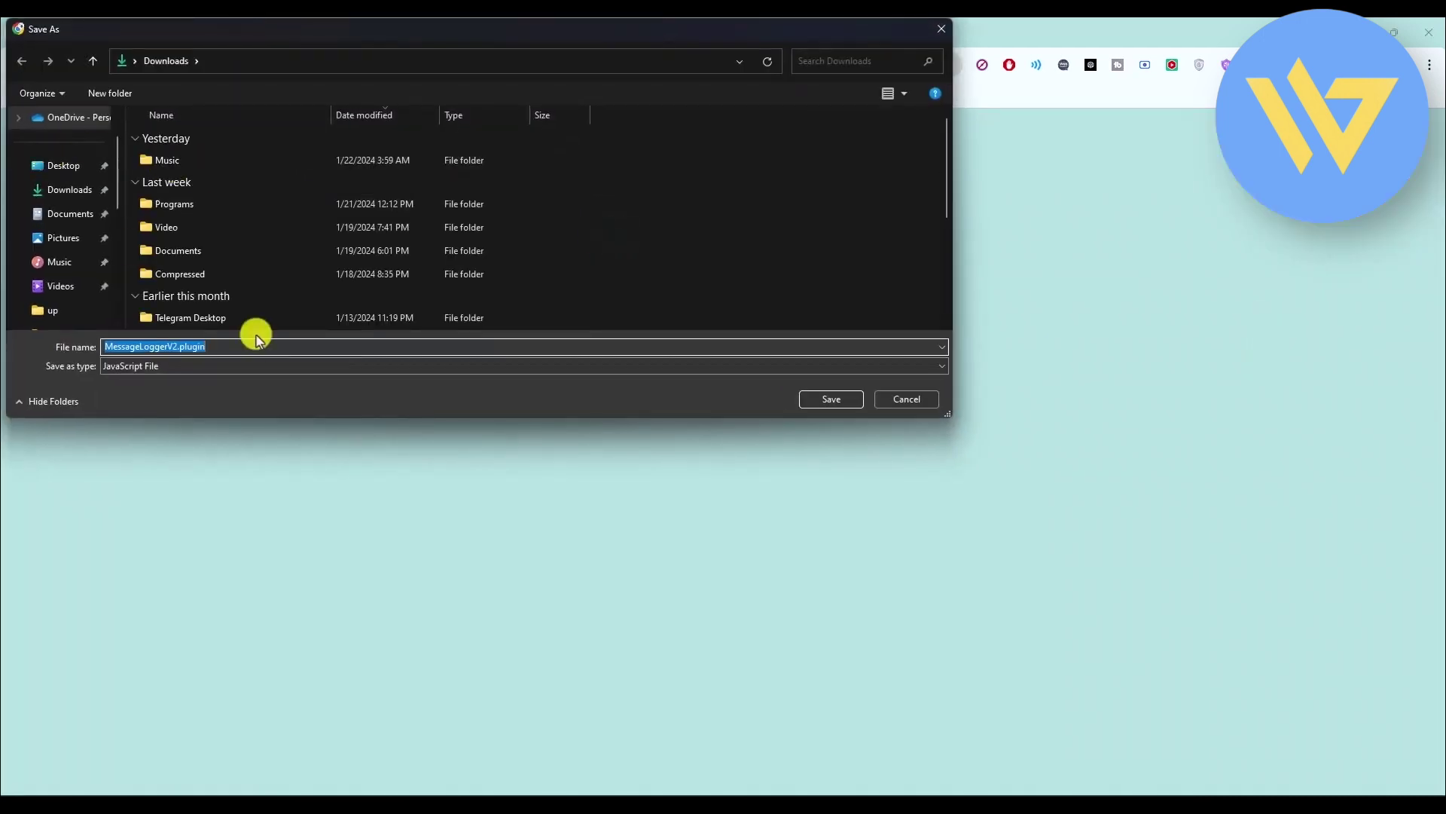
pyautogui.click(75, 214)
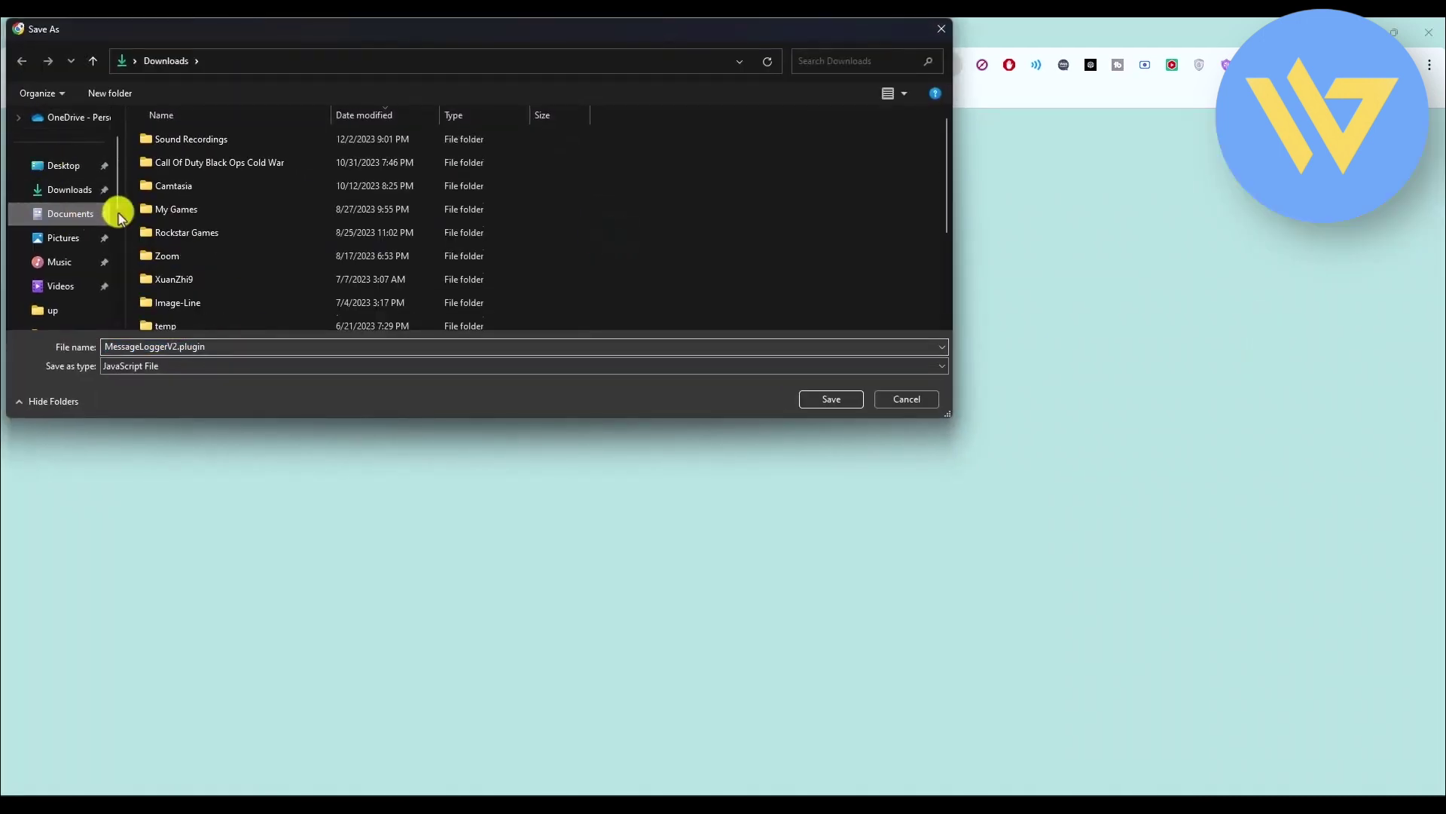
pyautogui.click(836, 400)
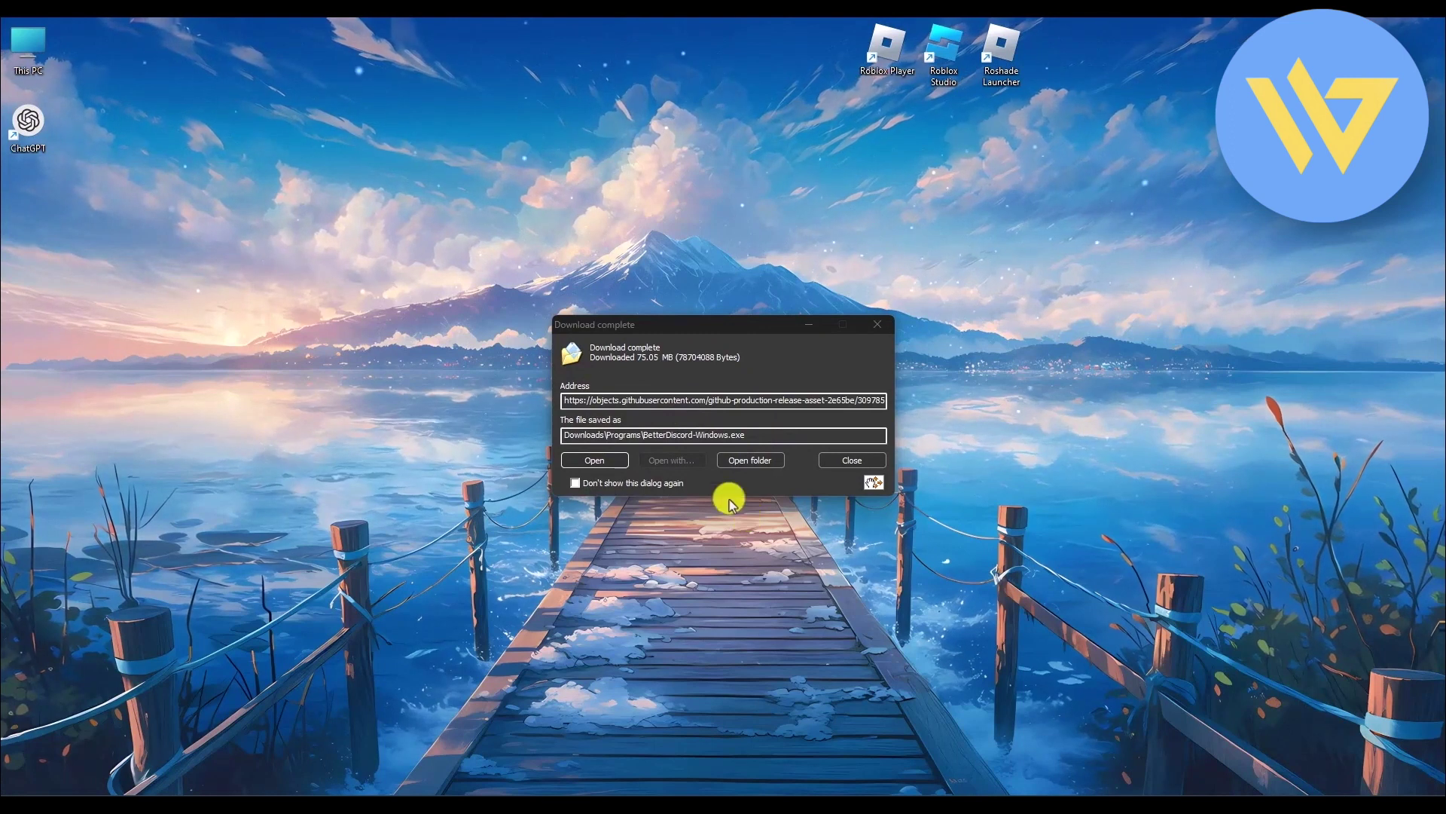
# Run the BetterDiscord installer, accept the license, and install BetterDiscord into the regular Discord client
pyautogui.click(602, 461)
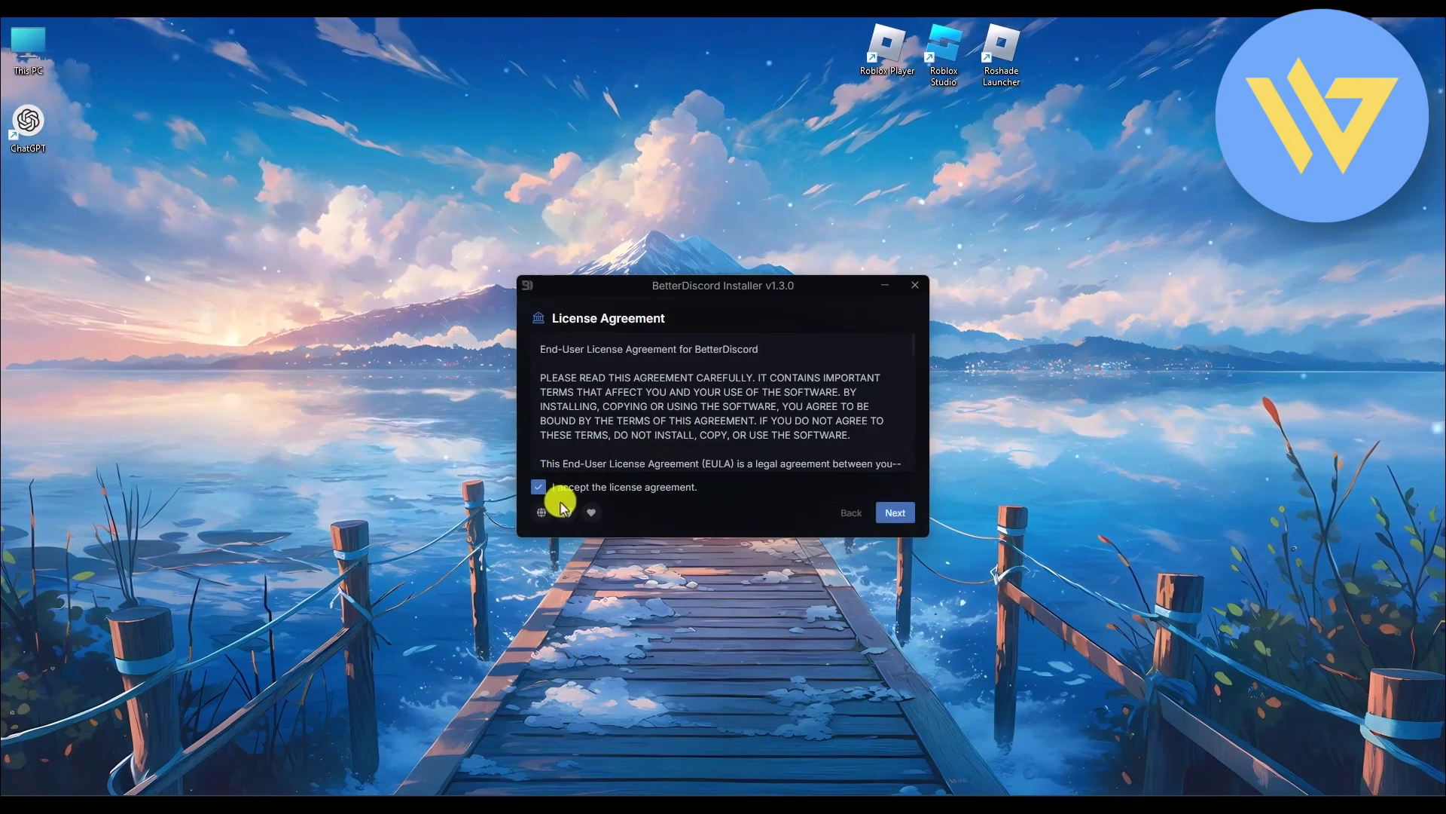
pyautogui.click(897, 514)
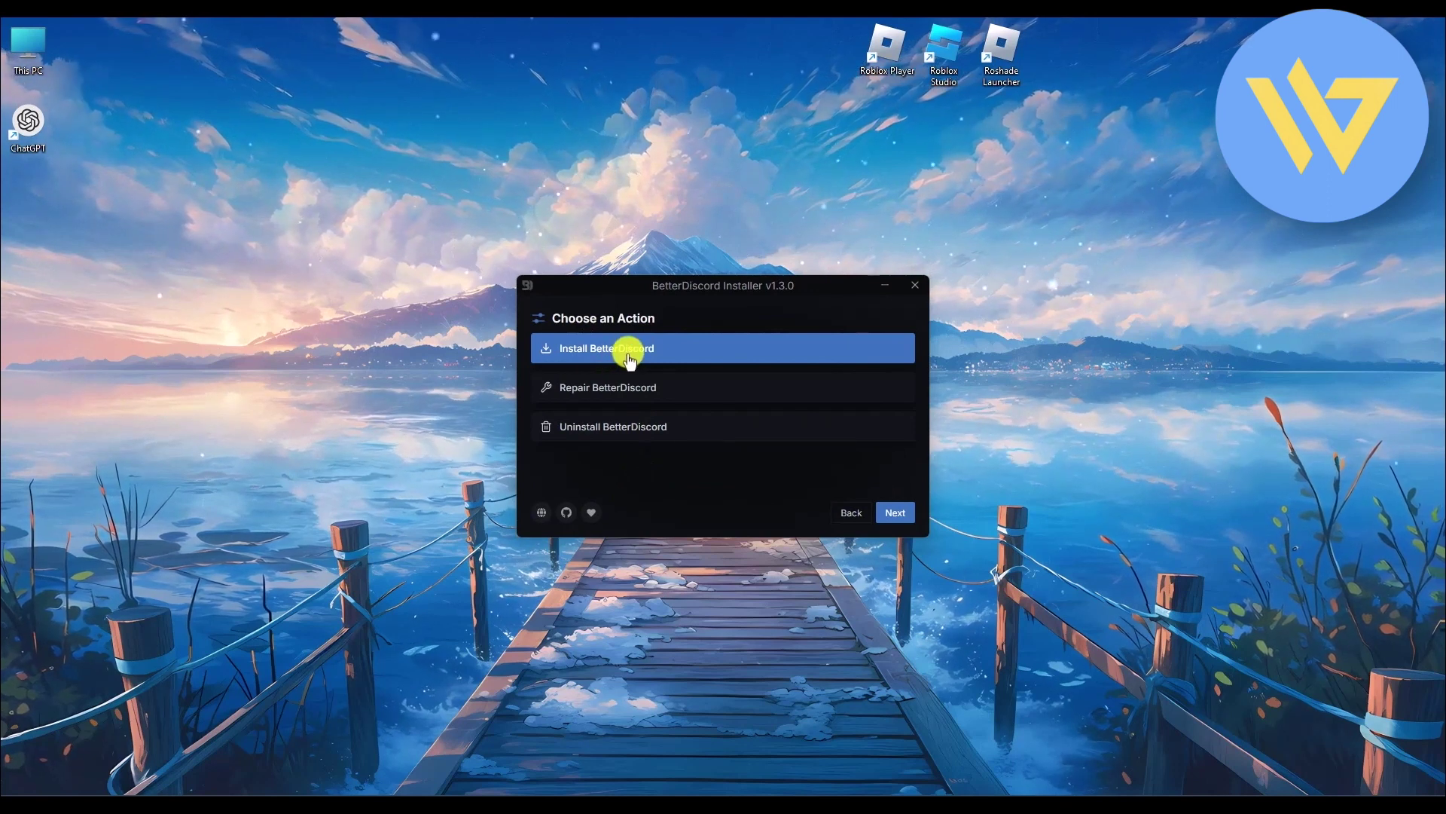
pyautogui.click(891, 513)
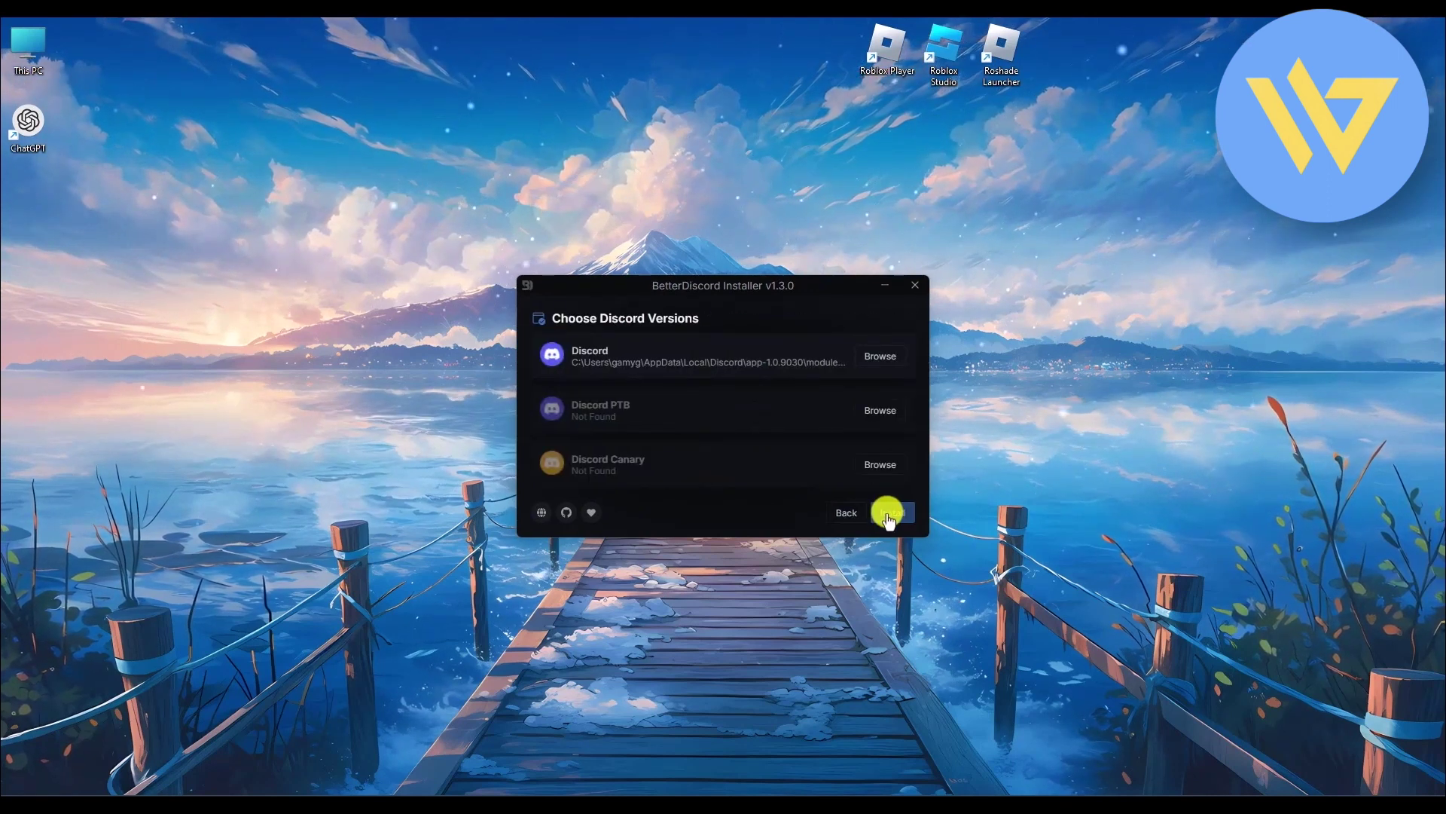
pyautogui.click(786, 357)
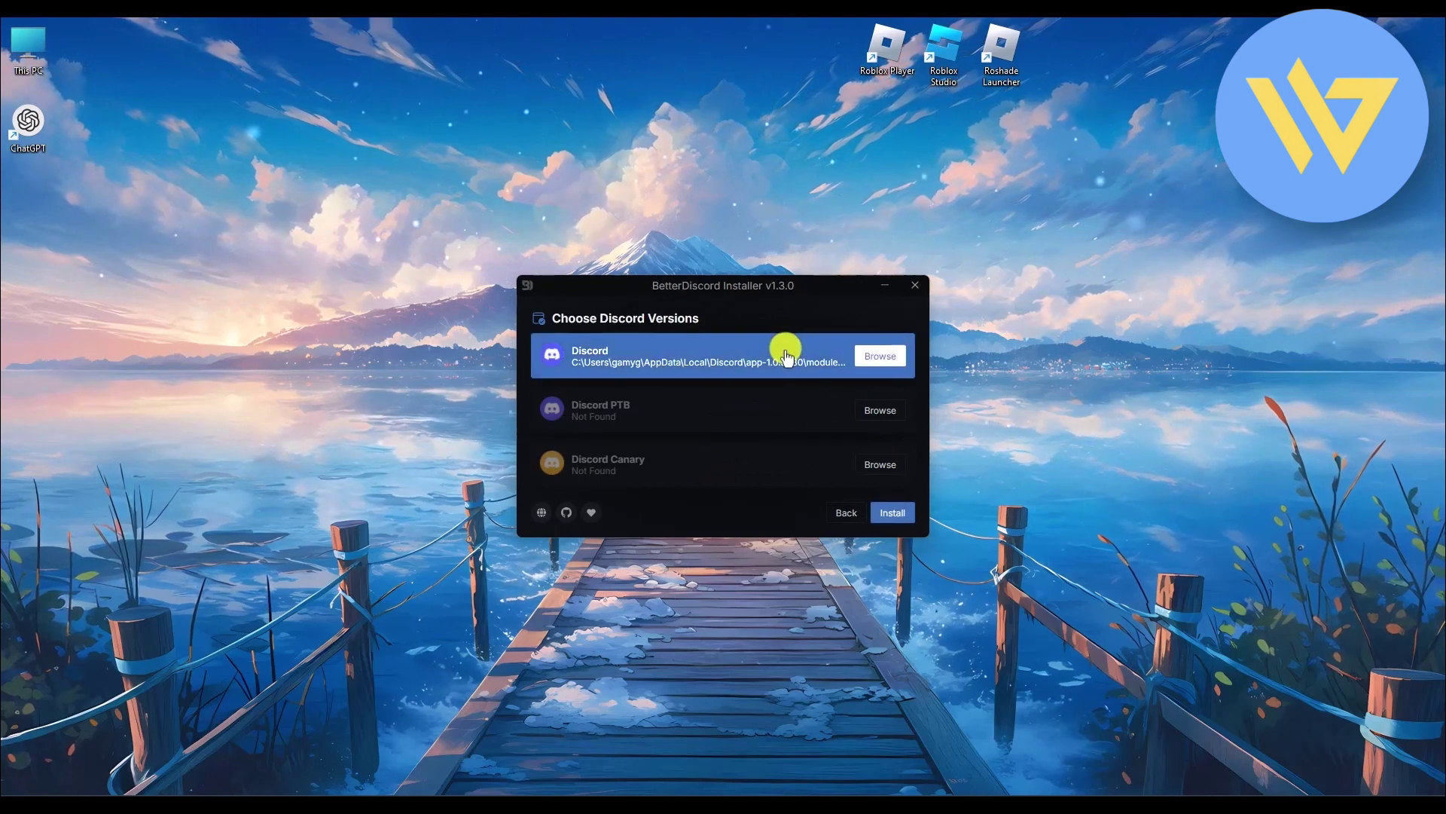
pyautogui.click(878, 517)
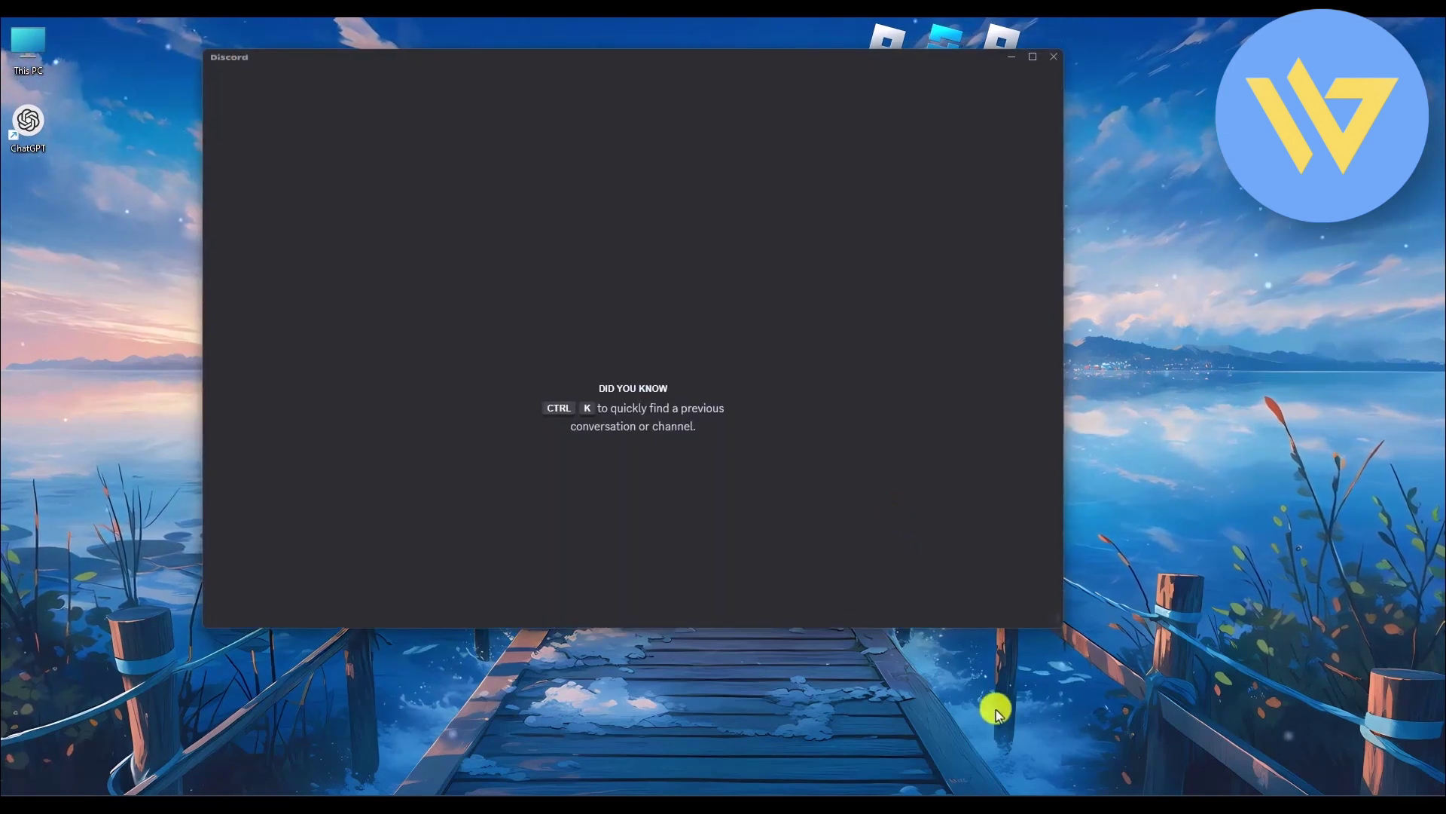
pyautogui.click(1117, 793)
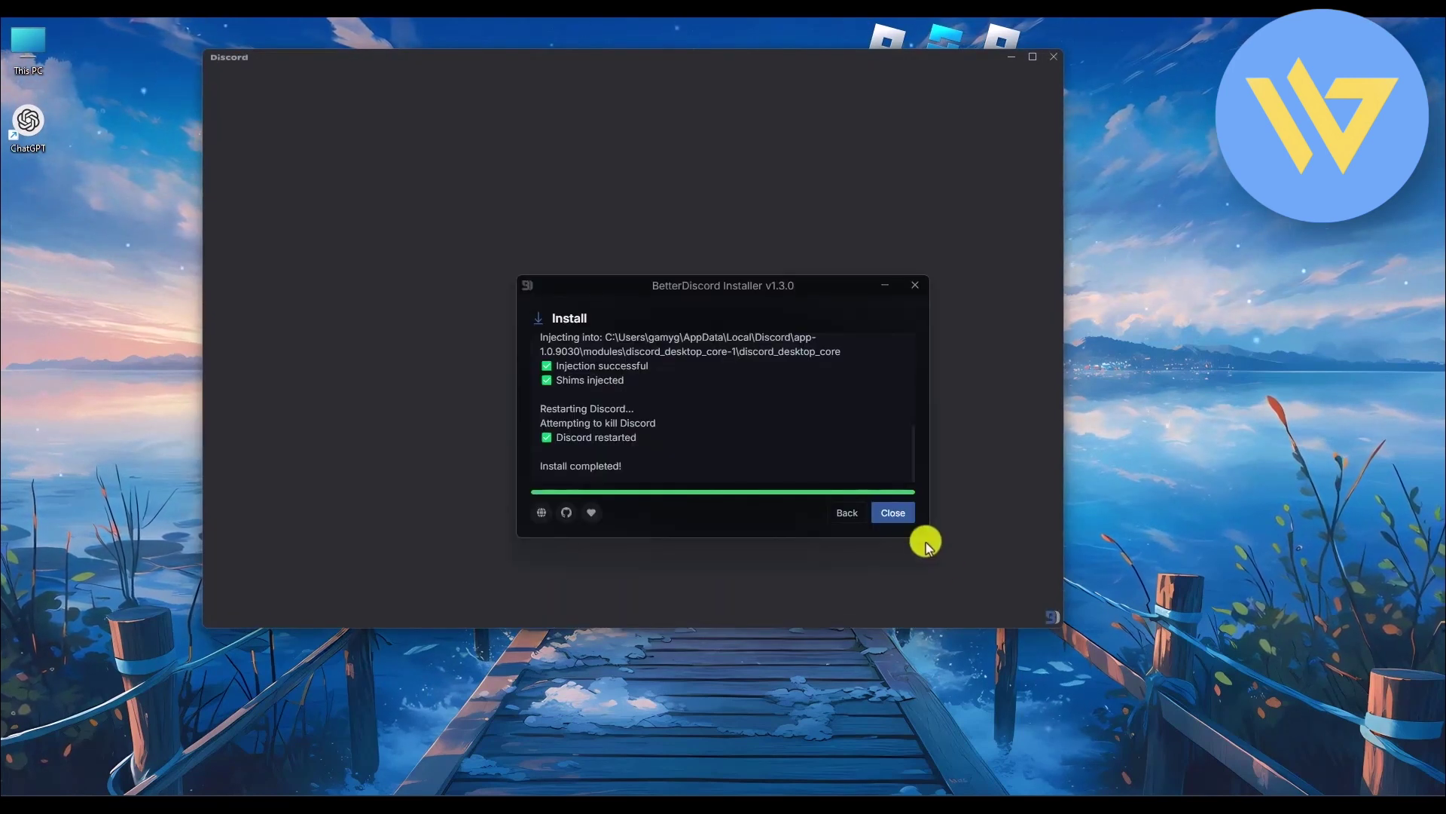
# Close the finished installer, dismiss the BetterDiscord changelog, and go to Discord's user settings
pyautogui.click(889, 518)
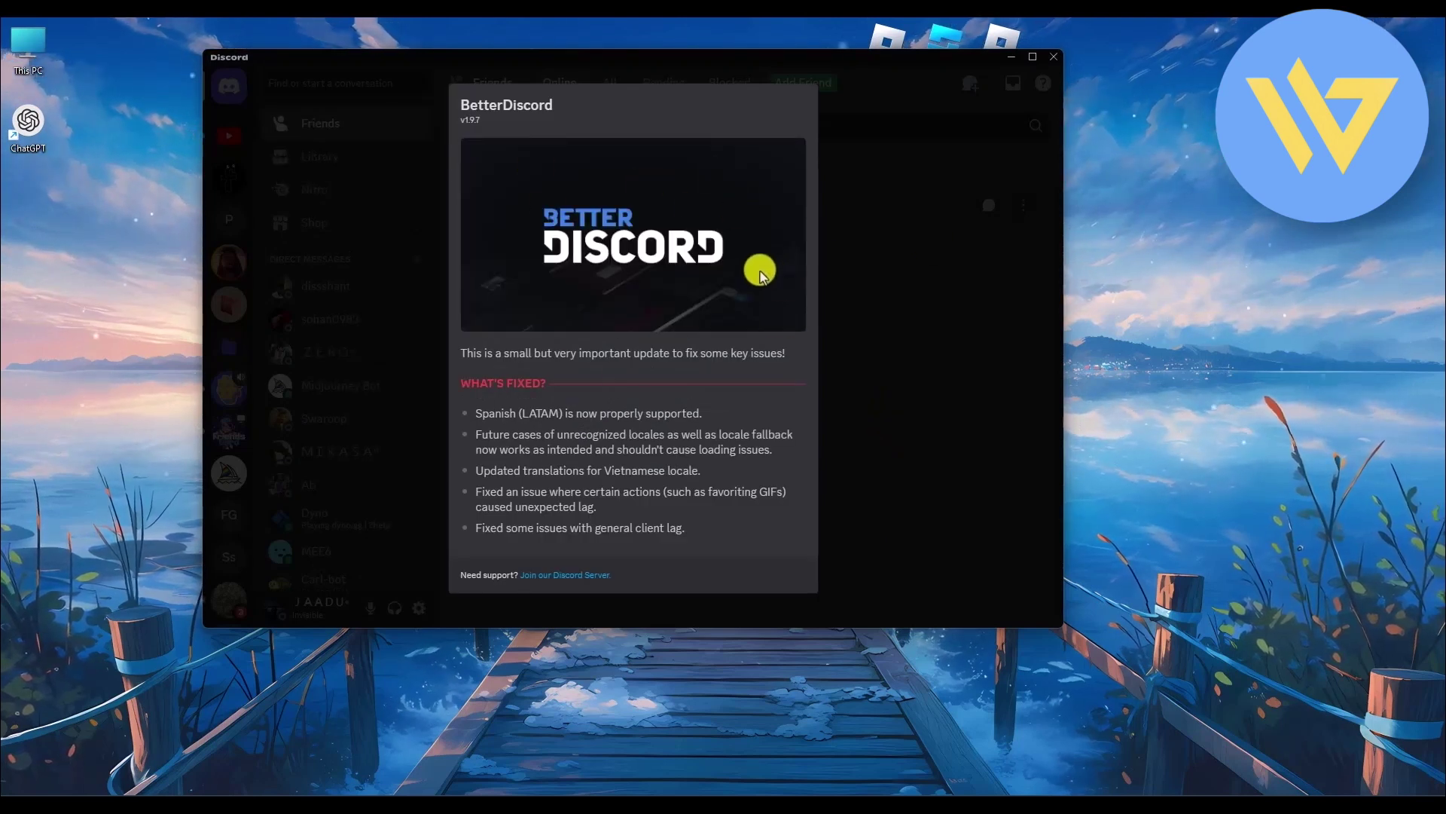
pyautogui.click(896, 350)
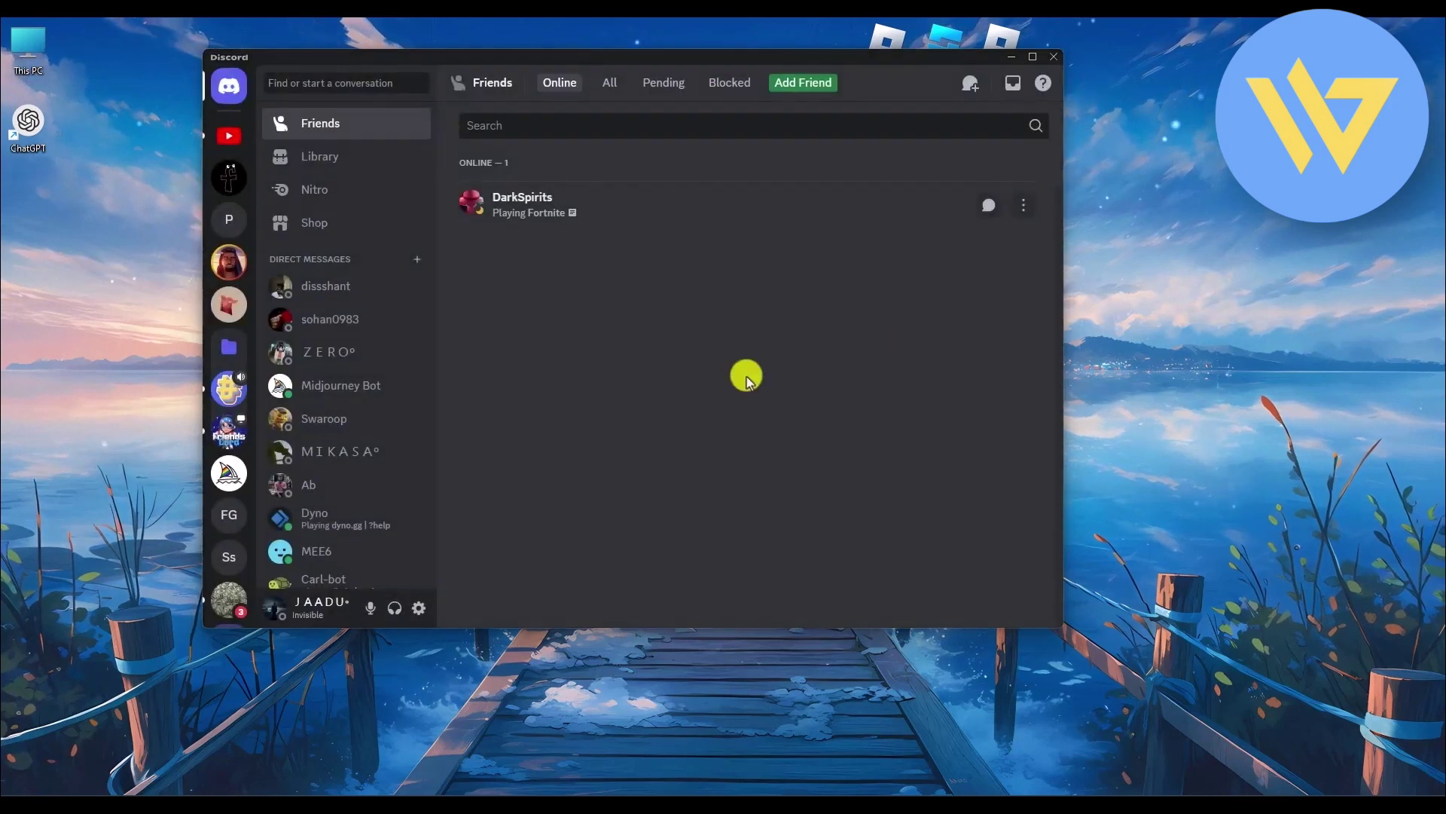
pyautogui.click(419, 608)
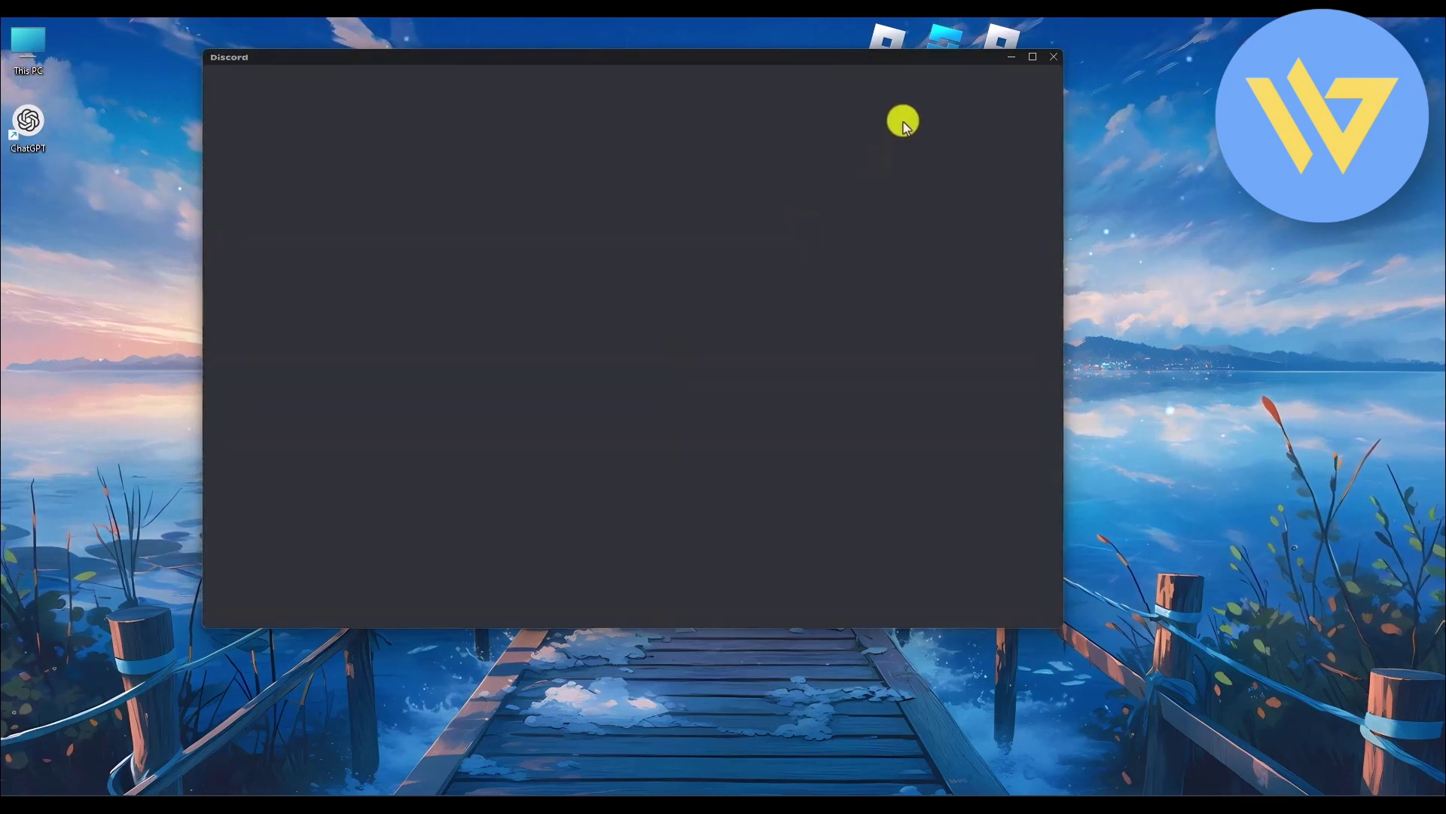
# Go to BetterDiscord's Plugins settings page and open the empty plugins folder
pyautogui.scroll(-10, 525, 368)
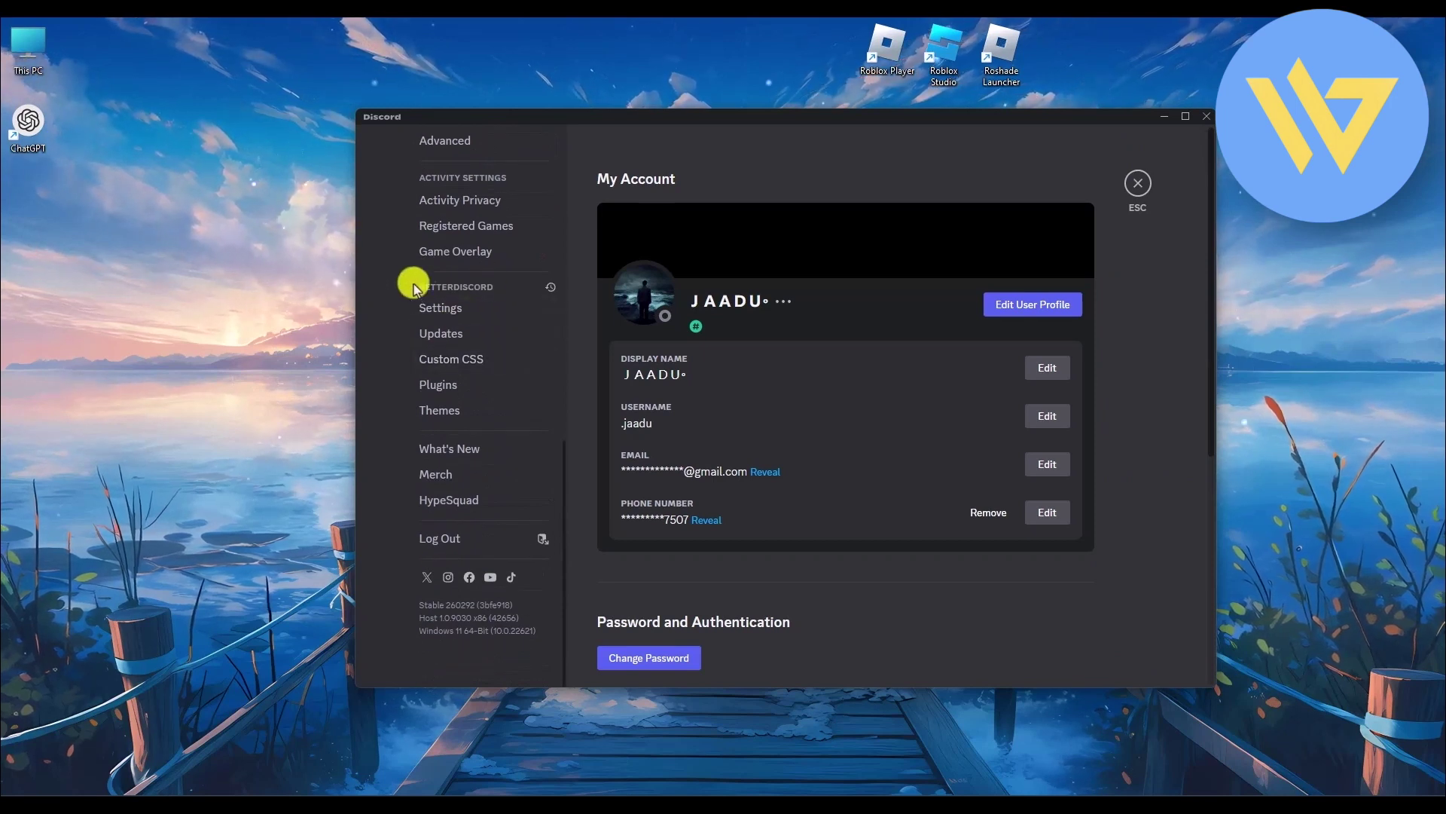
pyautogui.scroll(1, 464, 377)
pyautogui.click(461, 460)
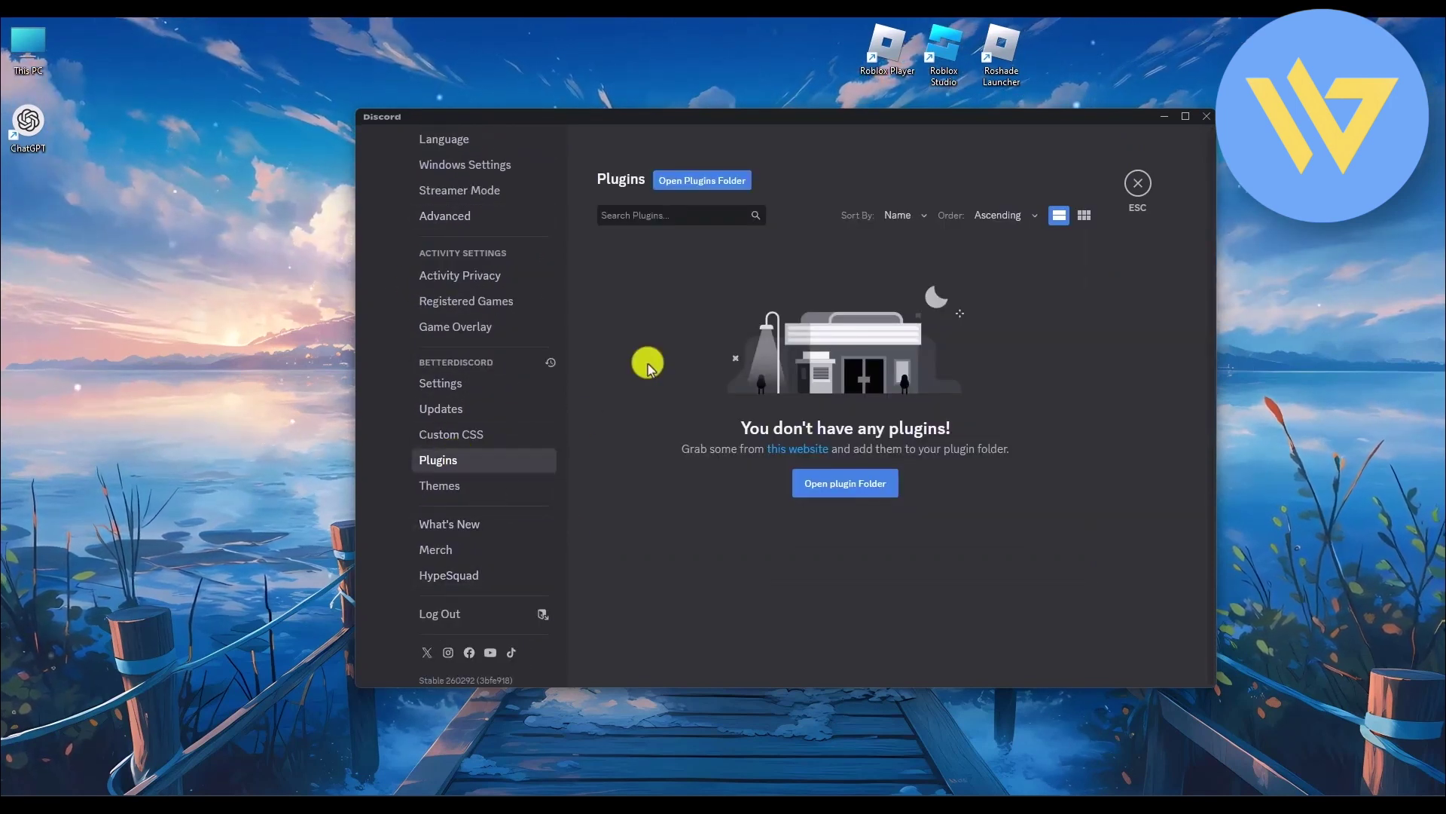
pyautogui.click(702, 188)
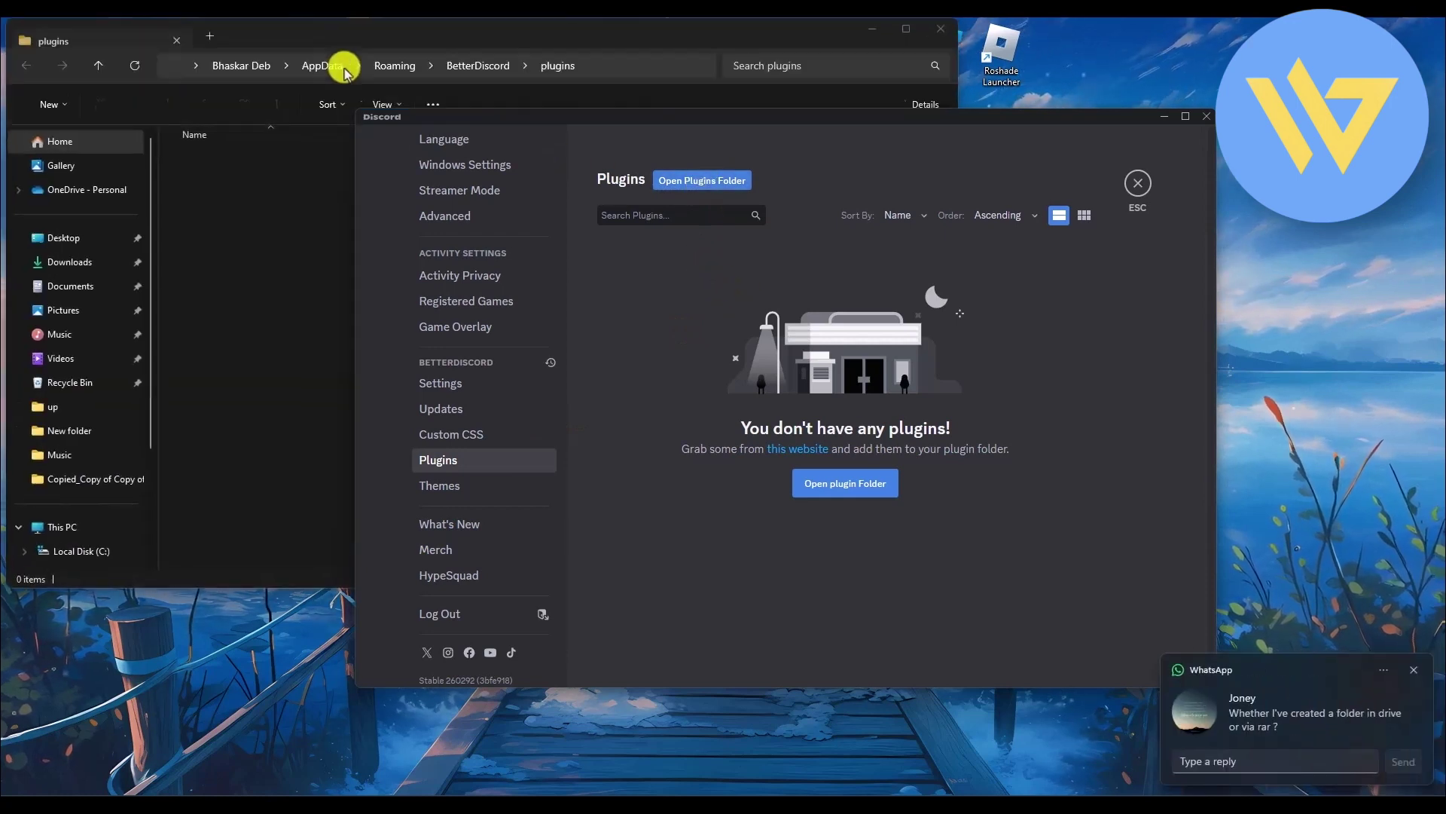
# Bring the empty plugins folder window forward and move it to the right
pyautogui.click(699, 41)
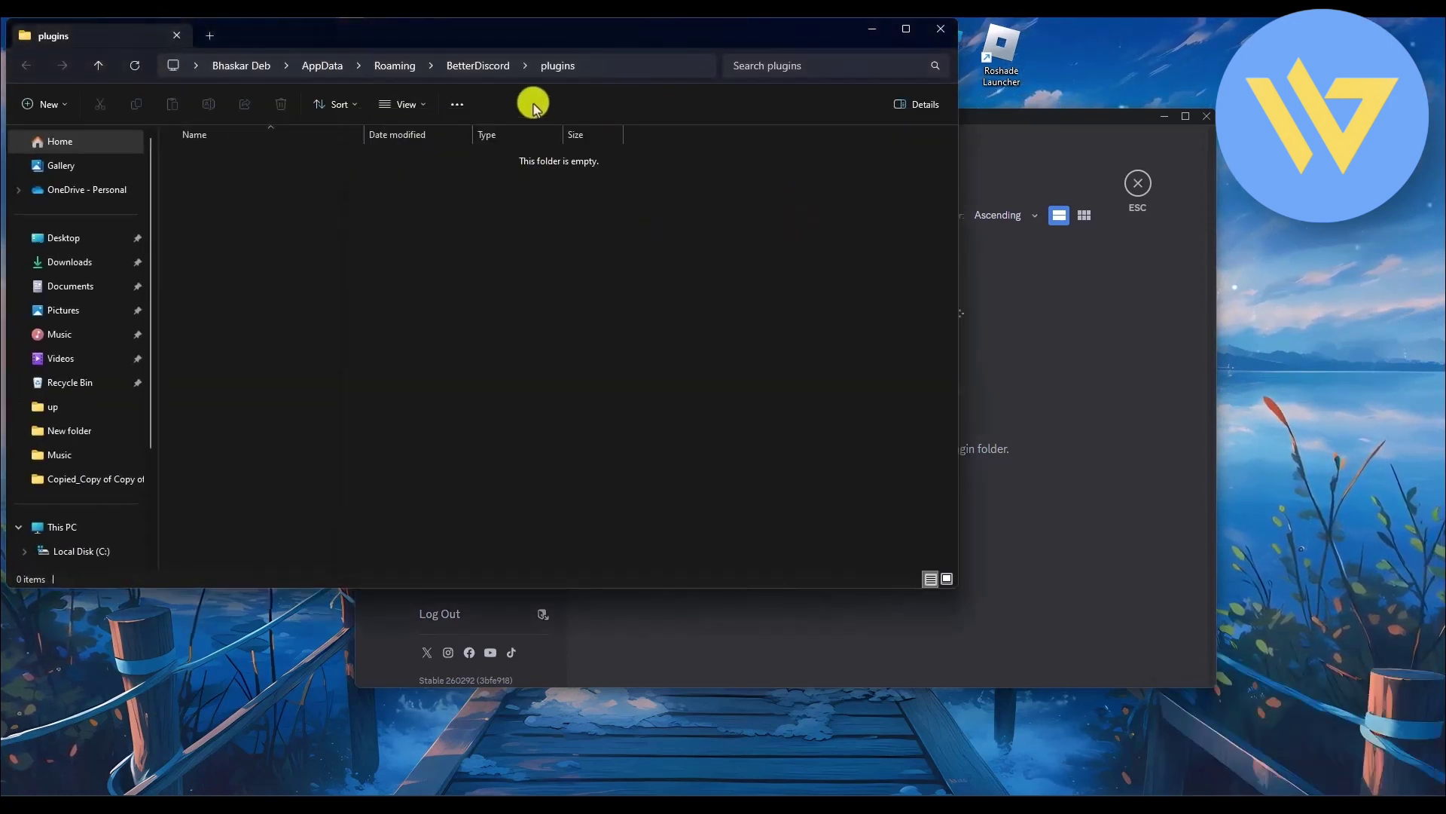
pyautogui.moveTo(582, 41); pyautogui.dragTo(1130, 201)
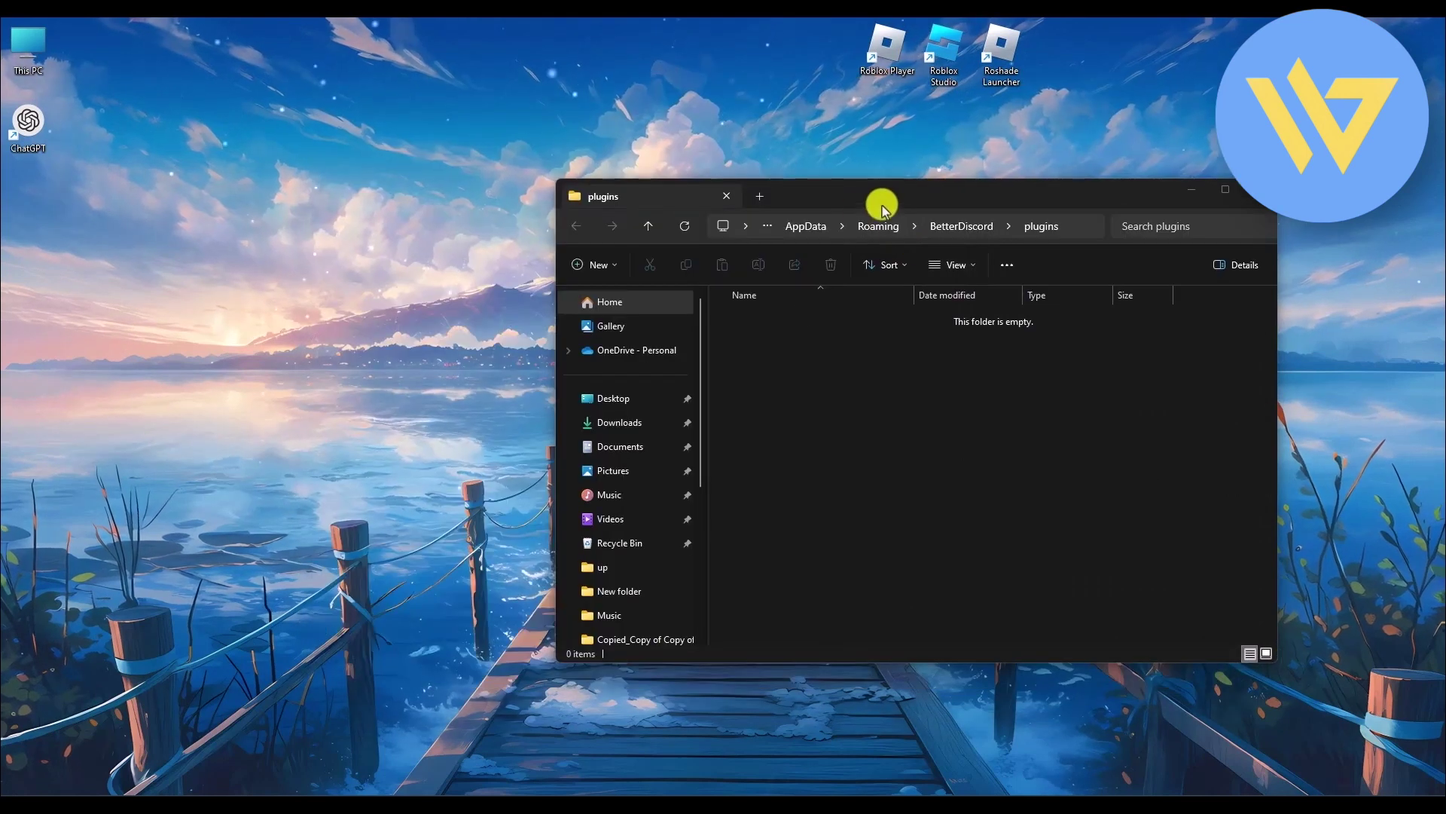
pyautogui.moveTo(897, 198); pyautogui.dragTo(971, 185)
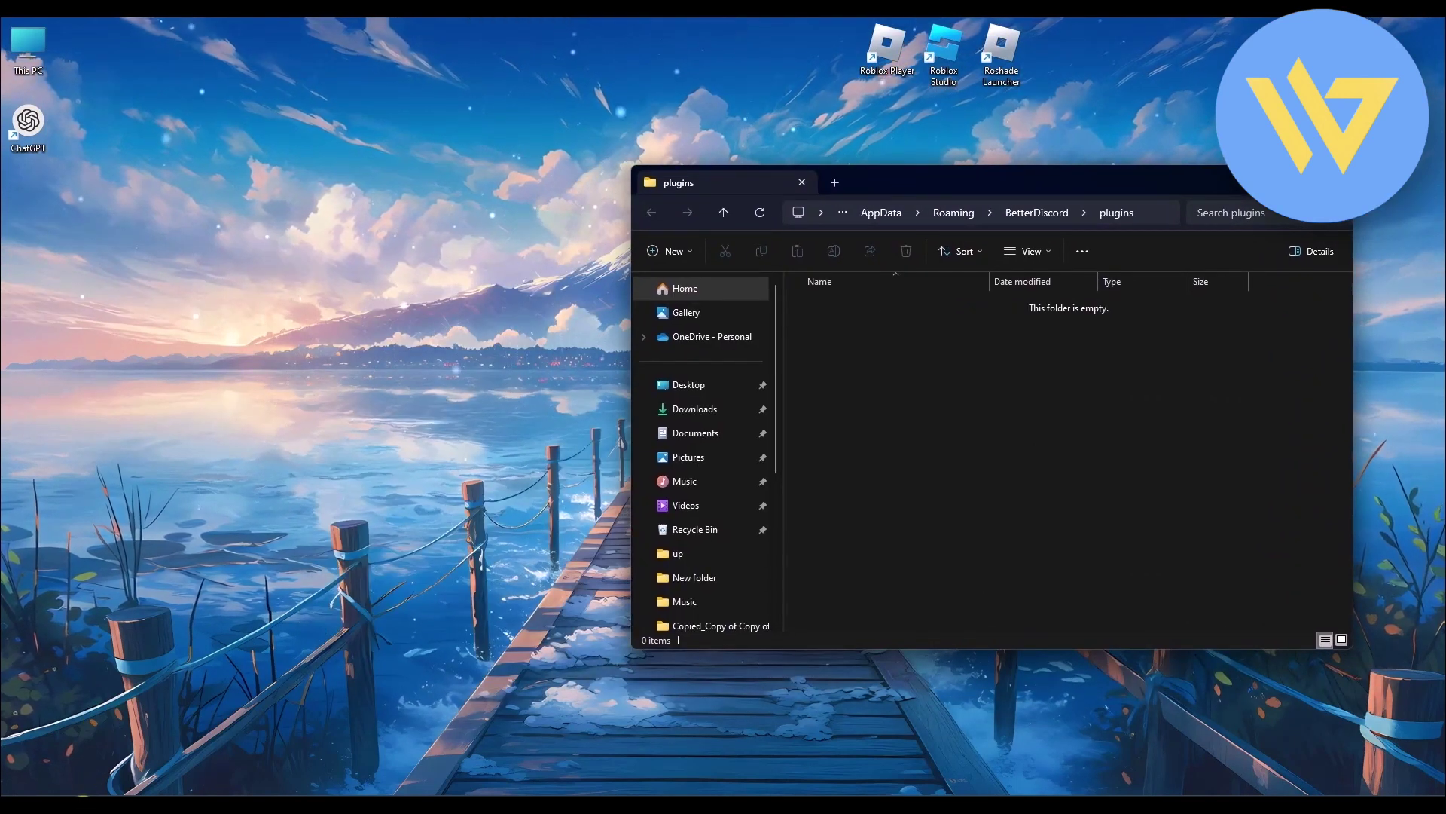
# Drag MessageLoggerV2.plugin.js from Documents into the BetterDiscord plugins folder, then close Documents
pyautogui.rightClick(125, 791)
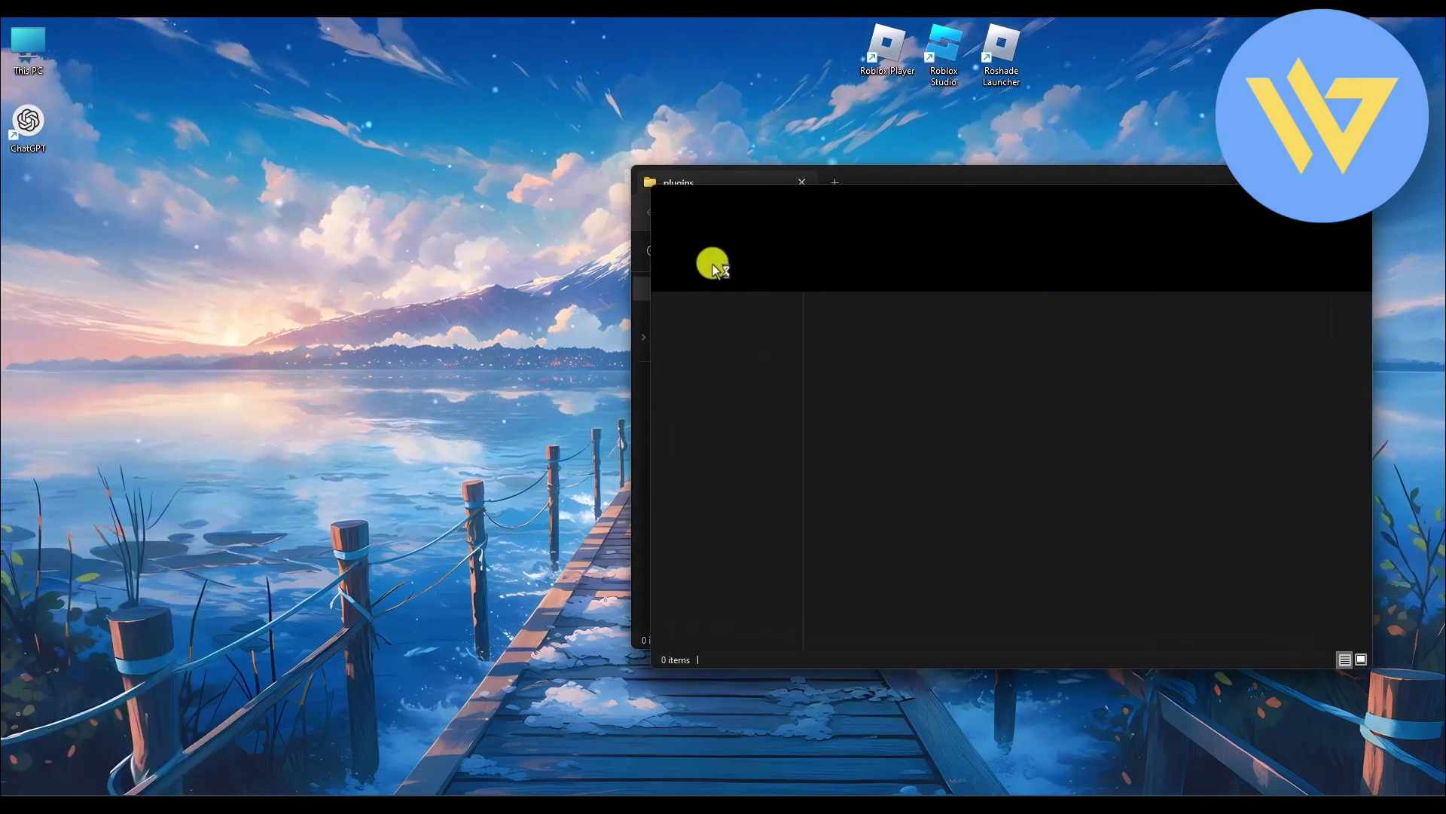
pyautogui.scroll(3, 751, 357)
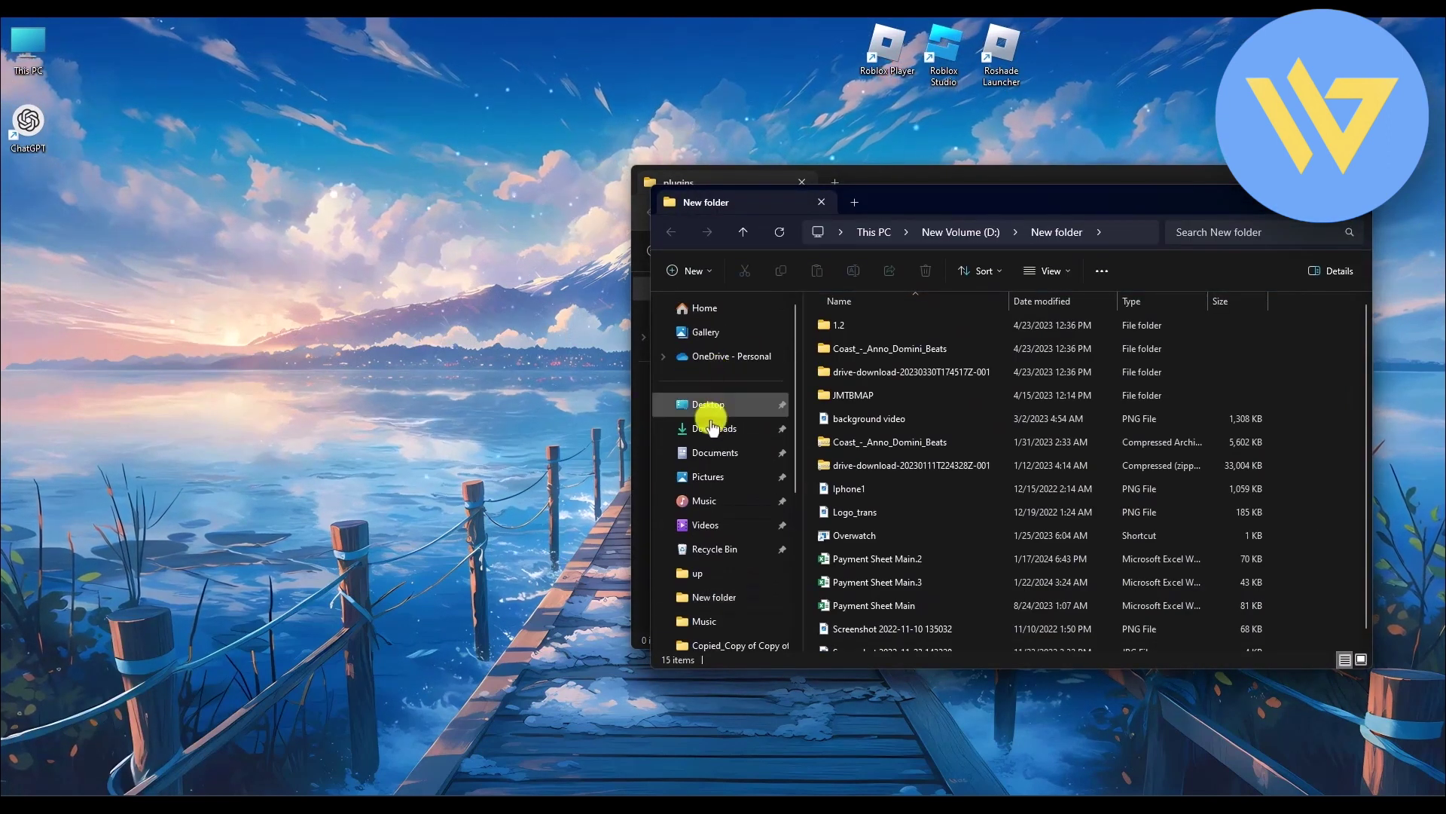
pyautogui.click(712, 452)
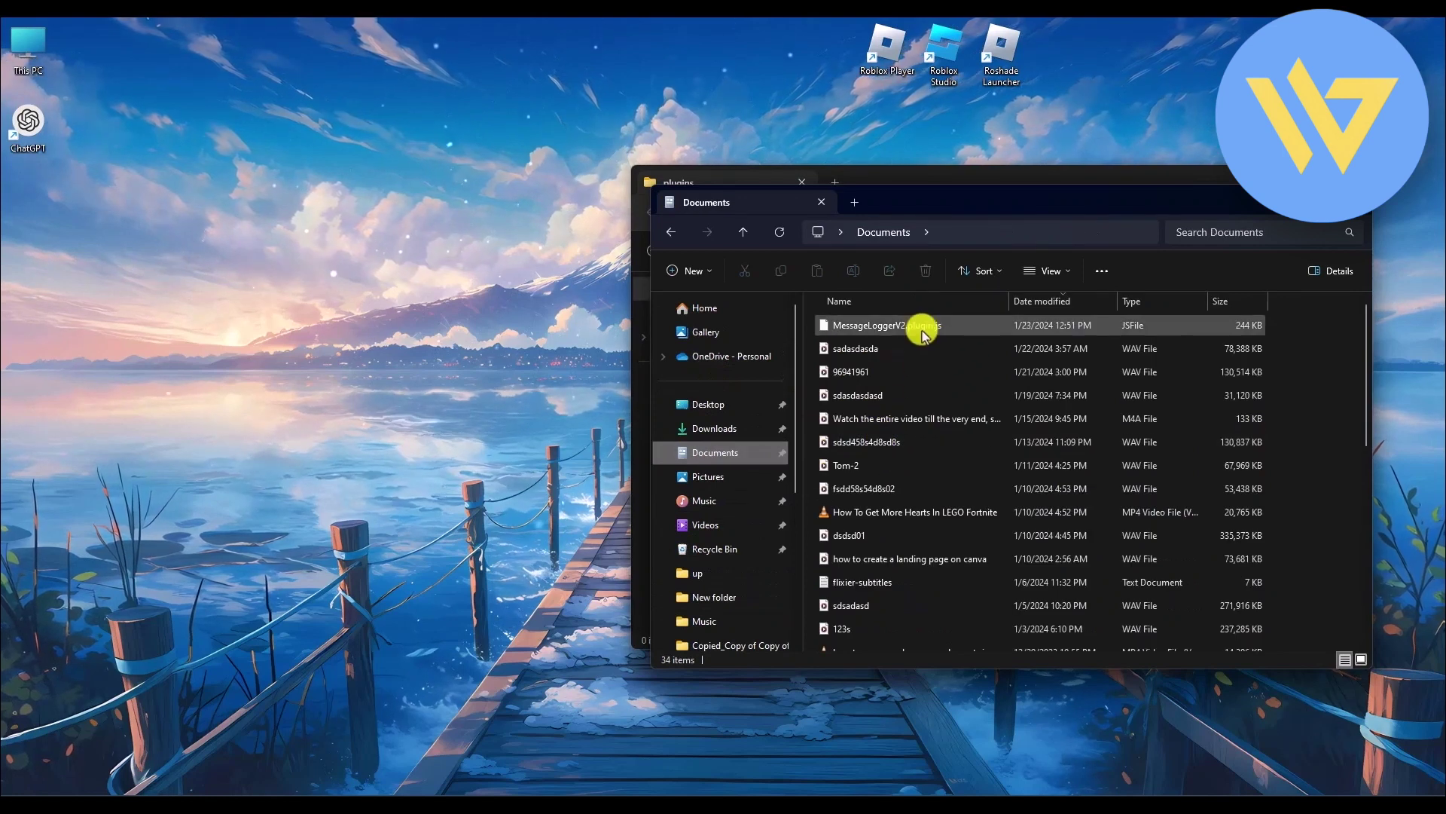
pyautogui.click(920, 326)
pyautogui.moveTo(927, 208); pyautogui.dragTo(291, 162)
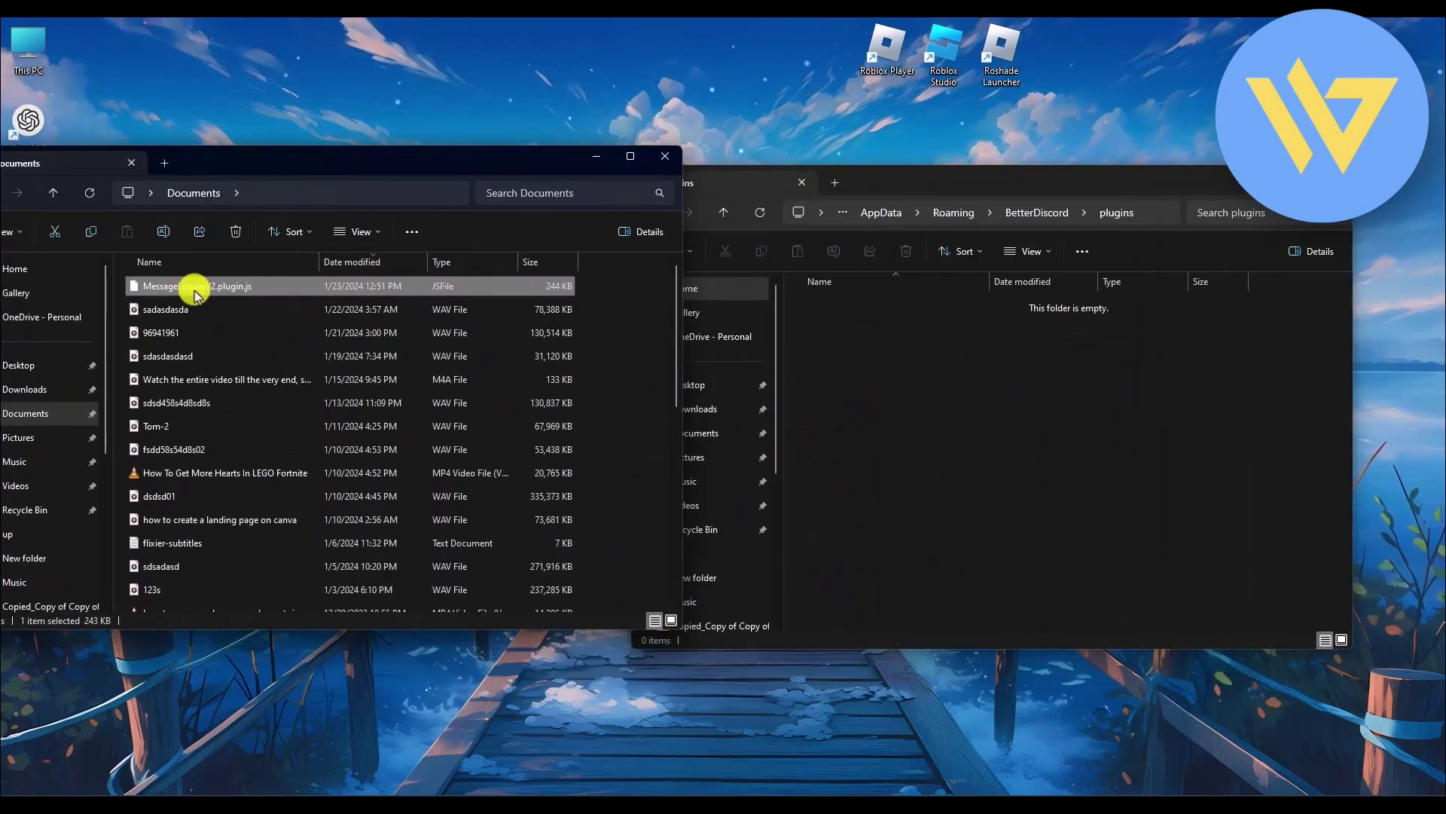
pyautogui.moveTo(206, 296); pyautogui.dragTo(991, 446)
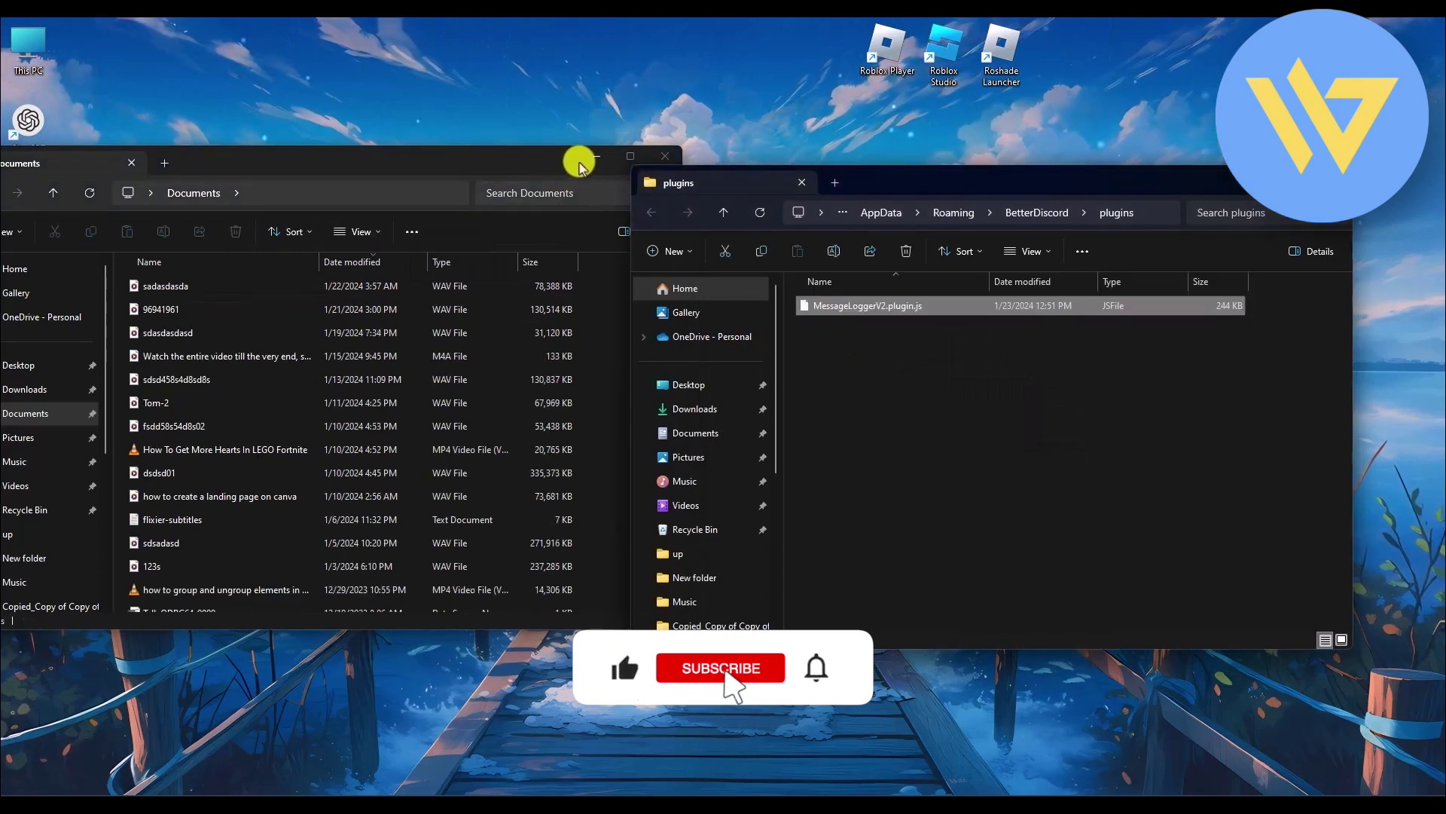
pyautogui.click(595, 157)
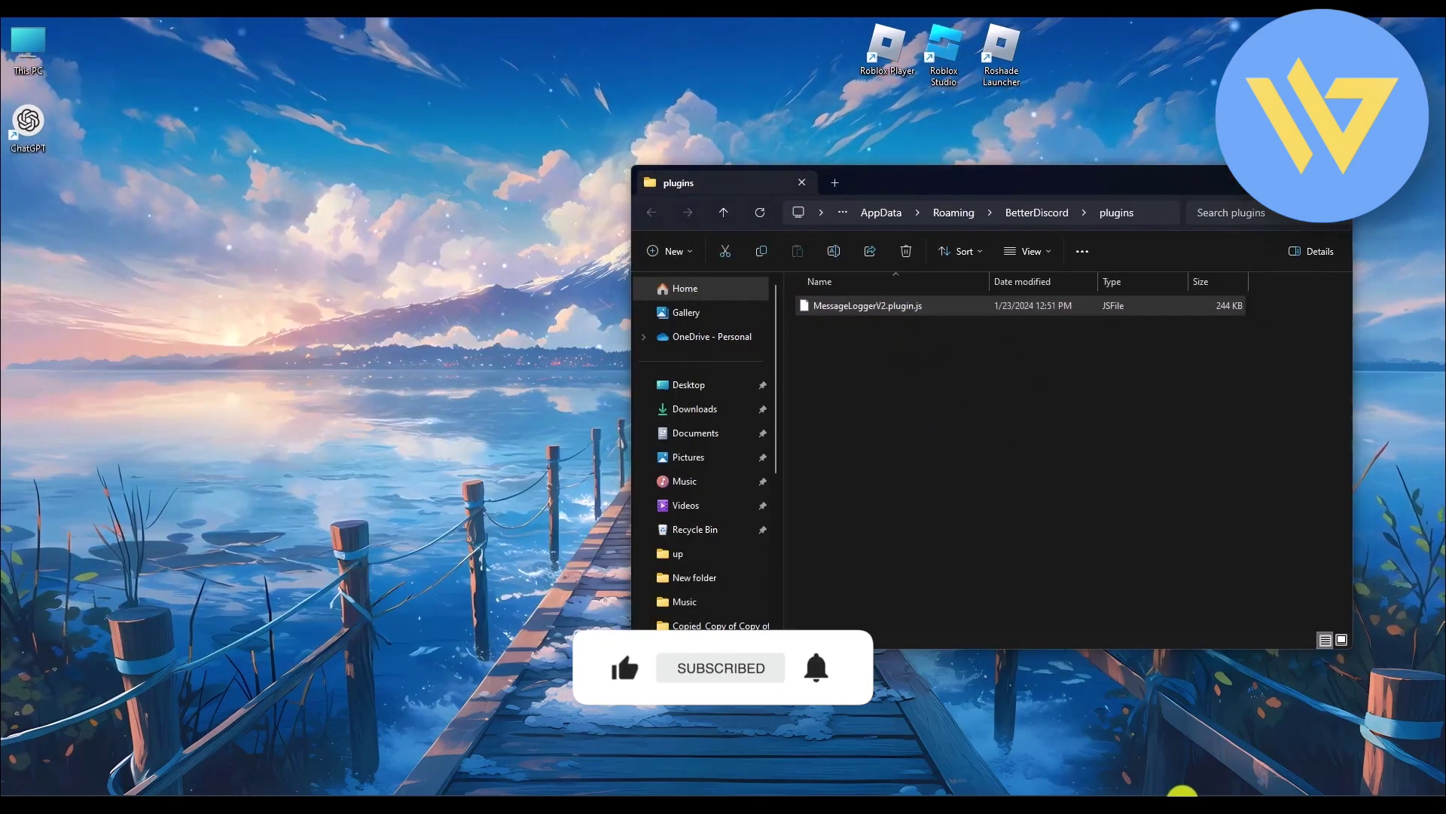
pyautogui.click(1183, 792)
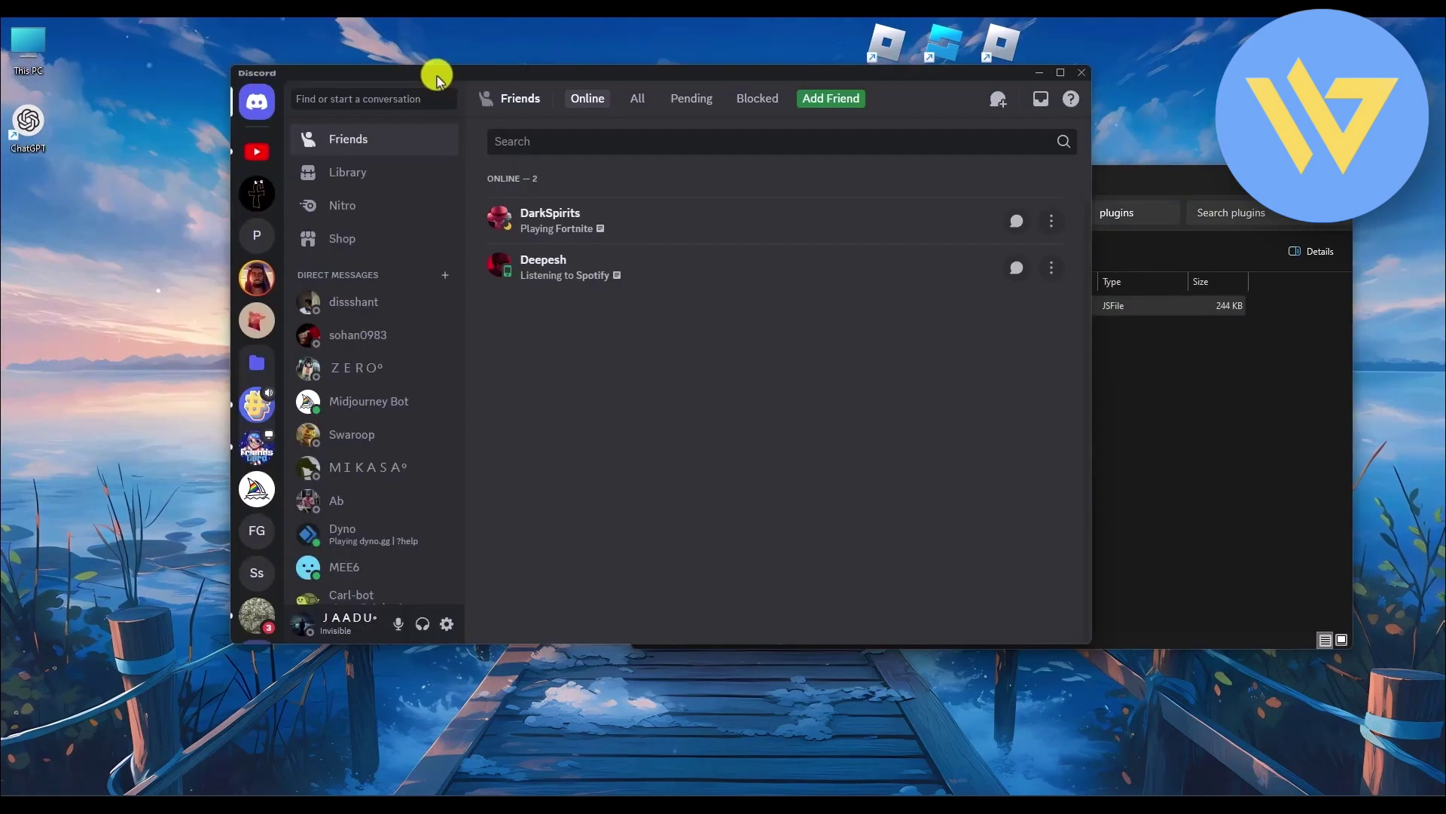
# Switch on MessageLoggerV2 v1.8.19 on BetterDiscord's Plugins settings page
pyautogui.click(444, 637)
pyautogui.scroll(-10, 336, 377)
pyautogui.click(317, 380)
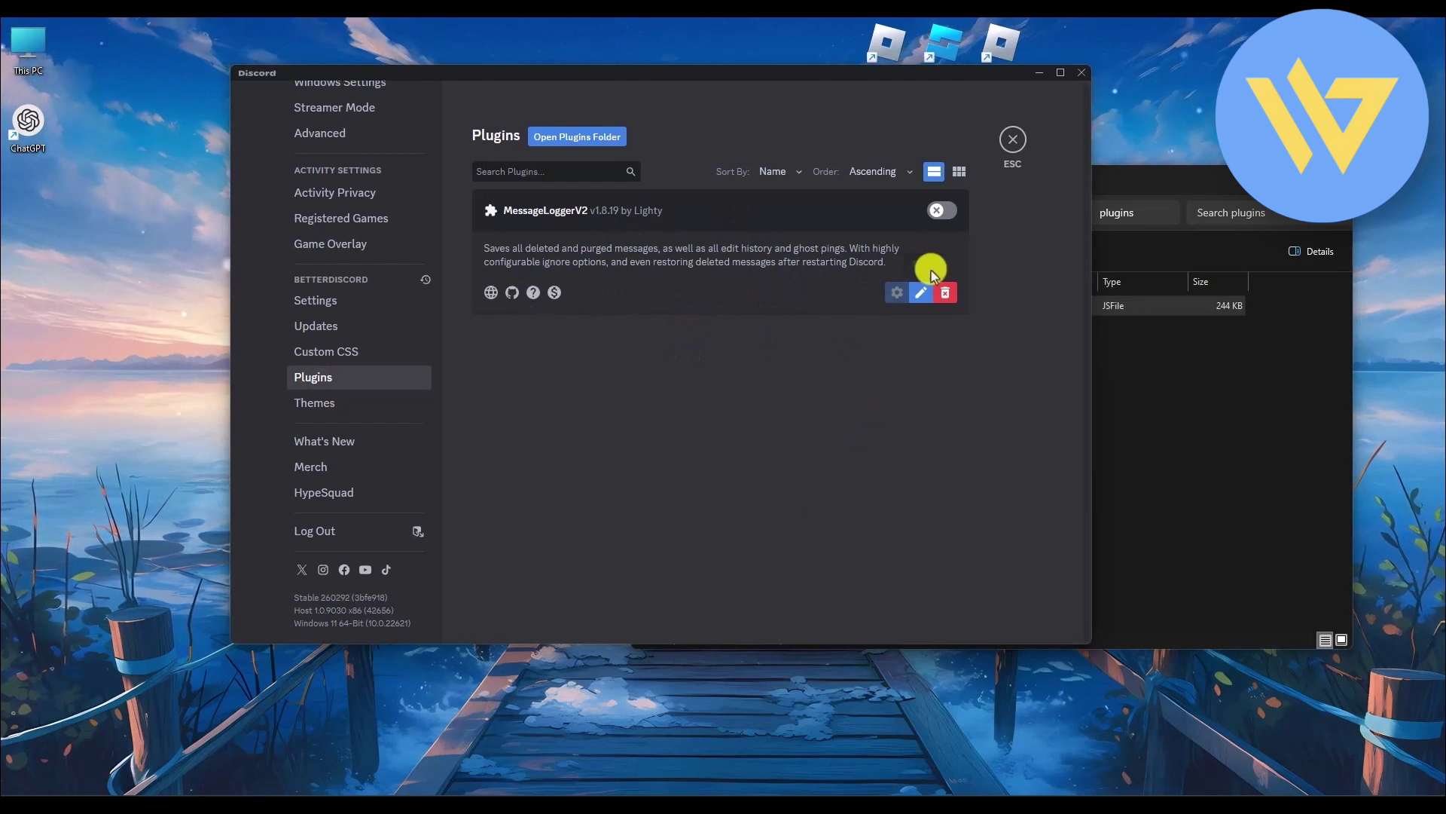
pyautogui.click(944, 212)
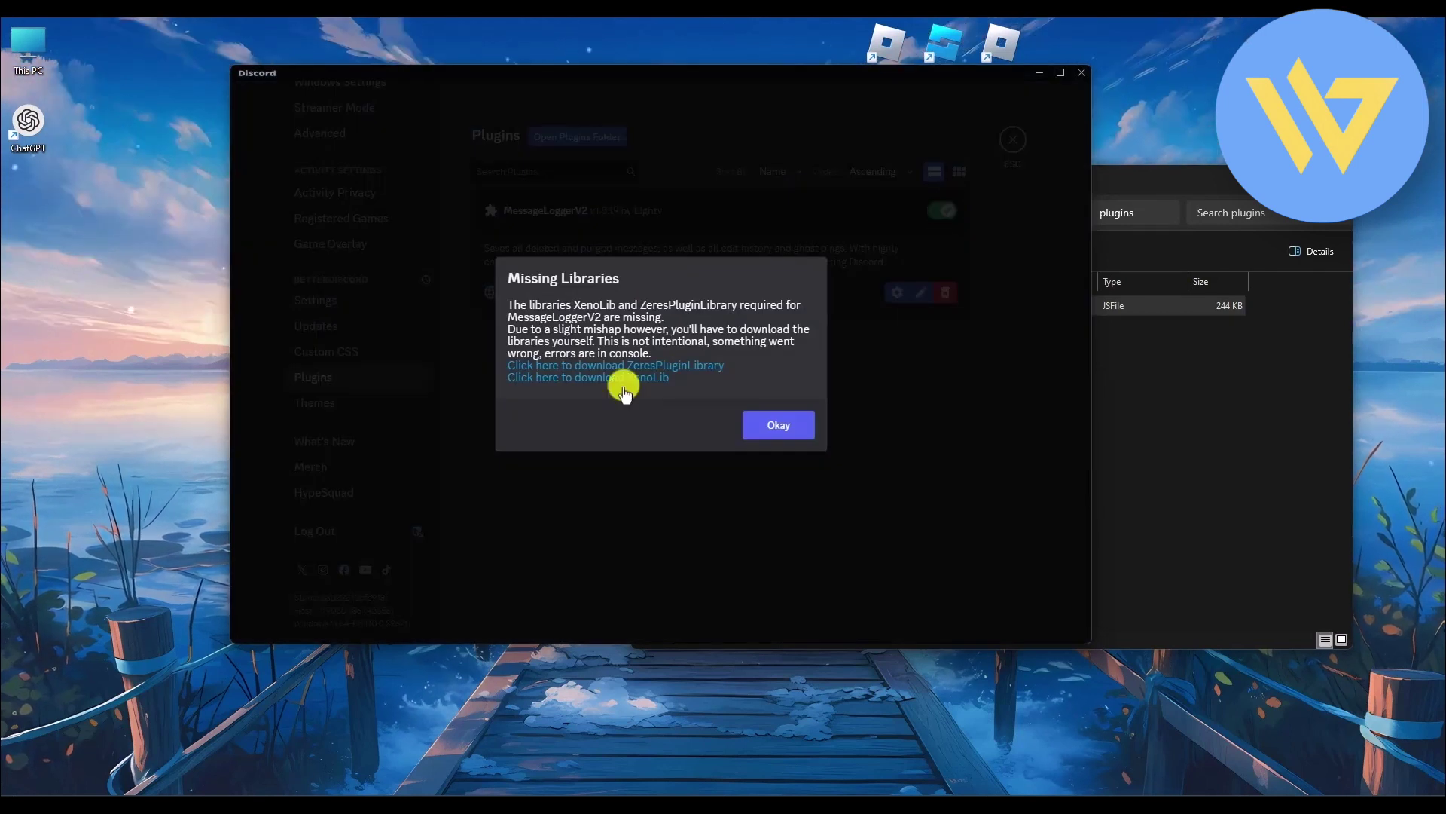
# Download the missing ZeresPluginLibrary file and save it to Documents
pyautogui.click(682, 367)
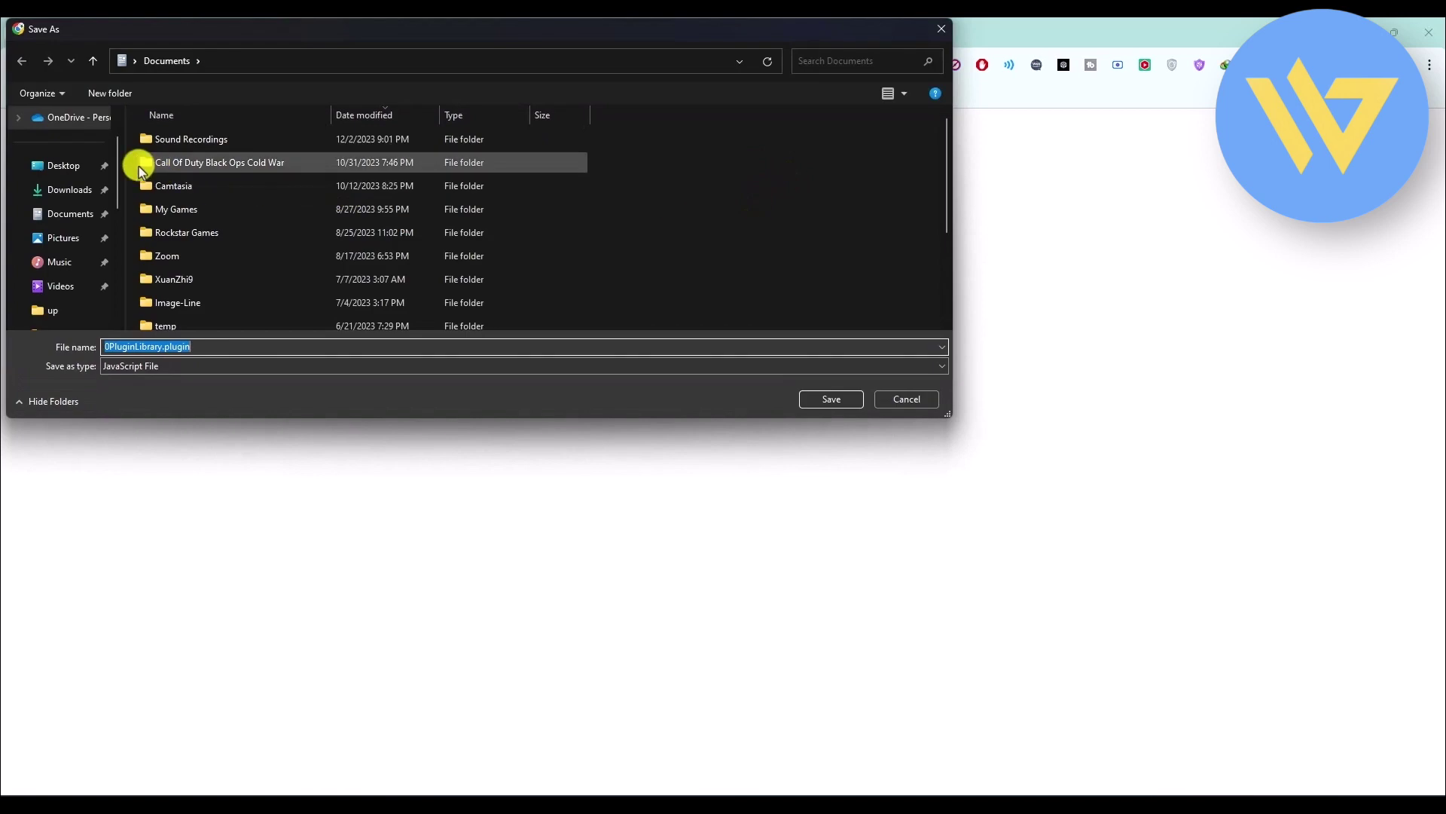
pyautogui.click(819, 397)
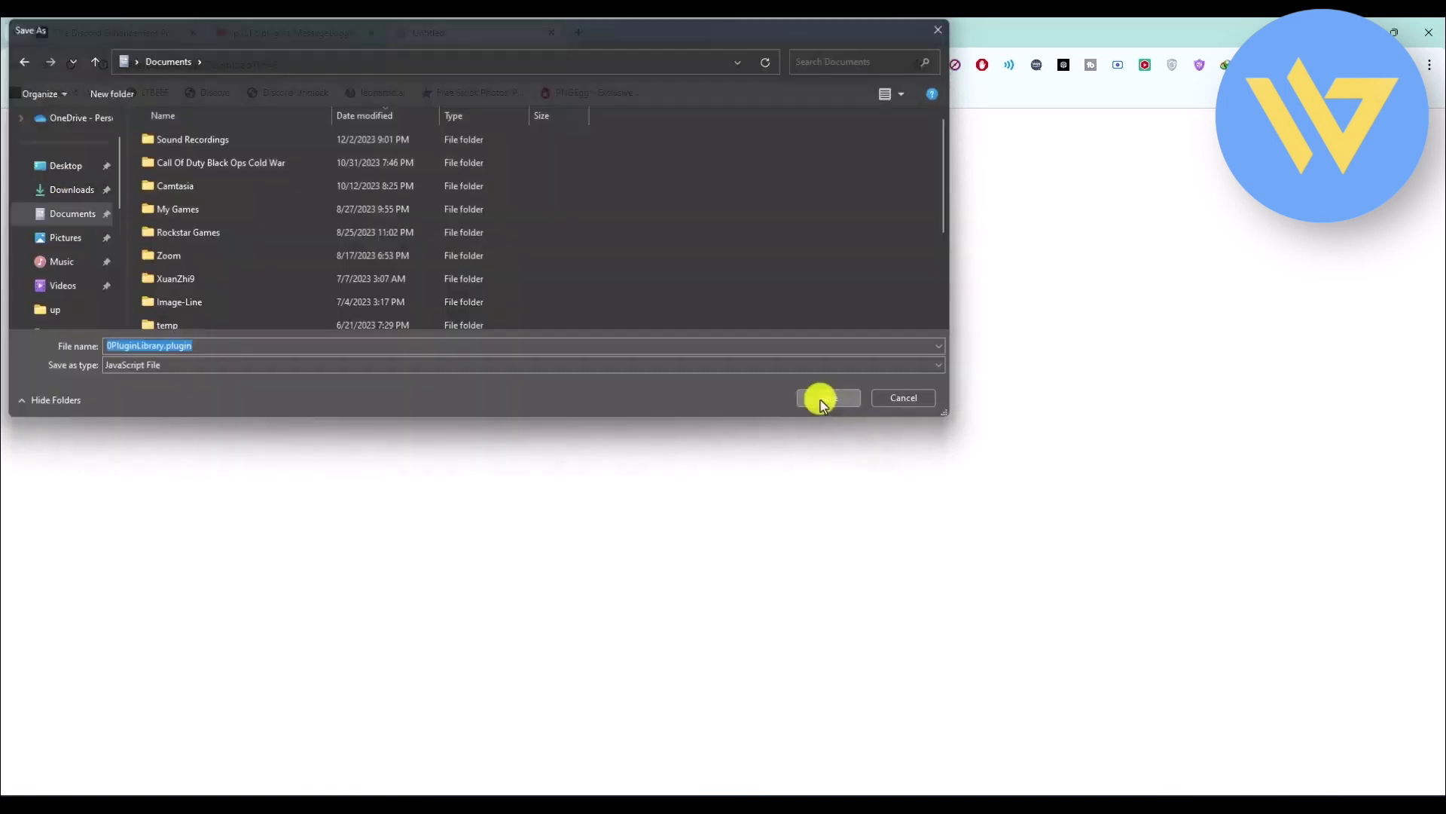
pyautogui.click(1388, 26)
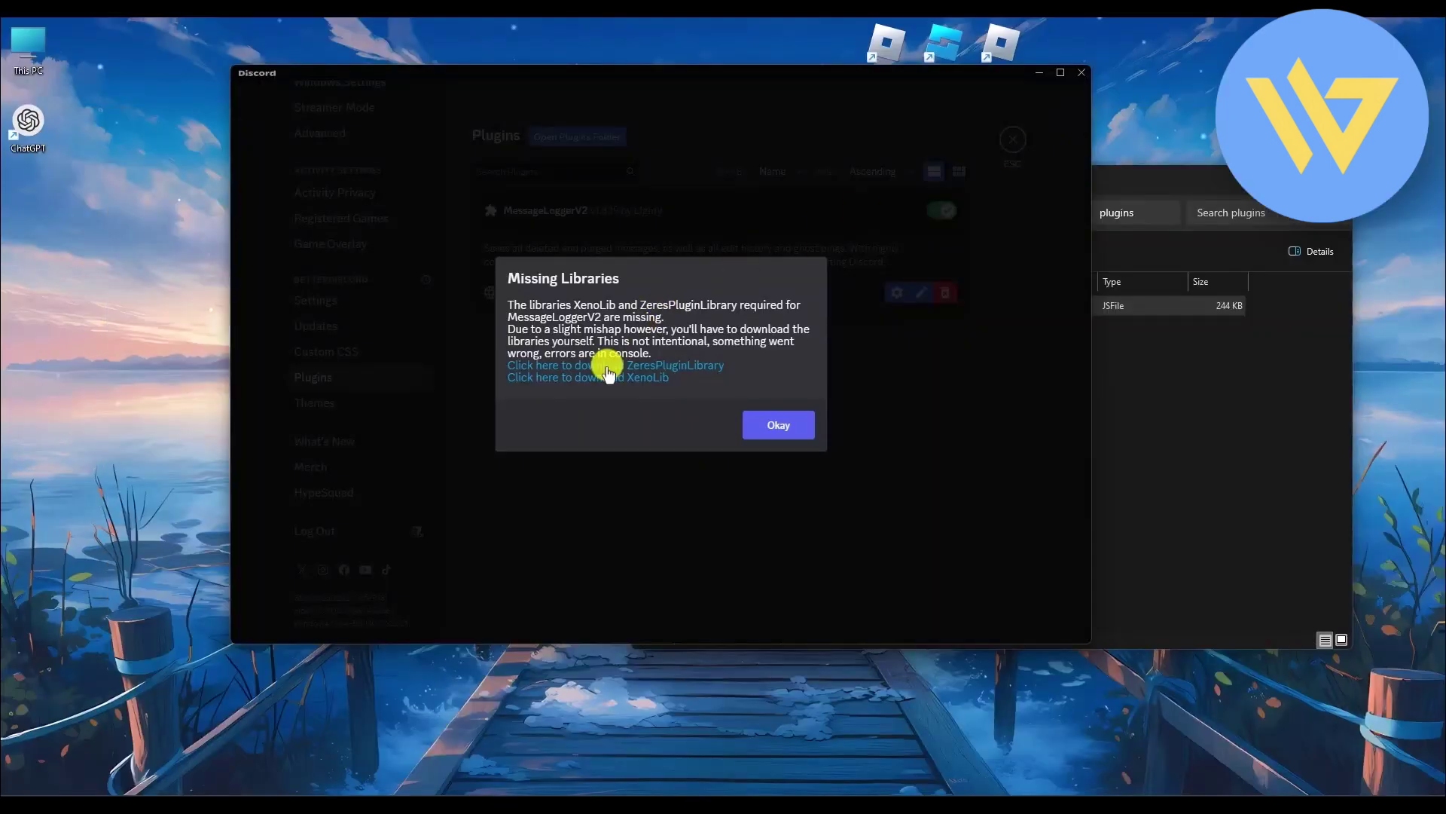
# Save the missing XenoLib file to Documents and dismiss the Missing Libraries warning
pyautogui.click(635, 377)
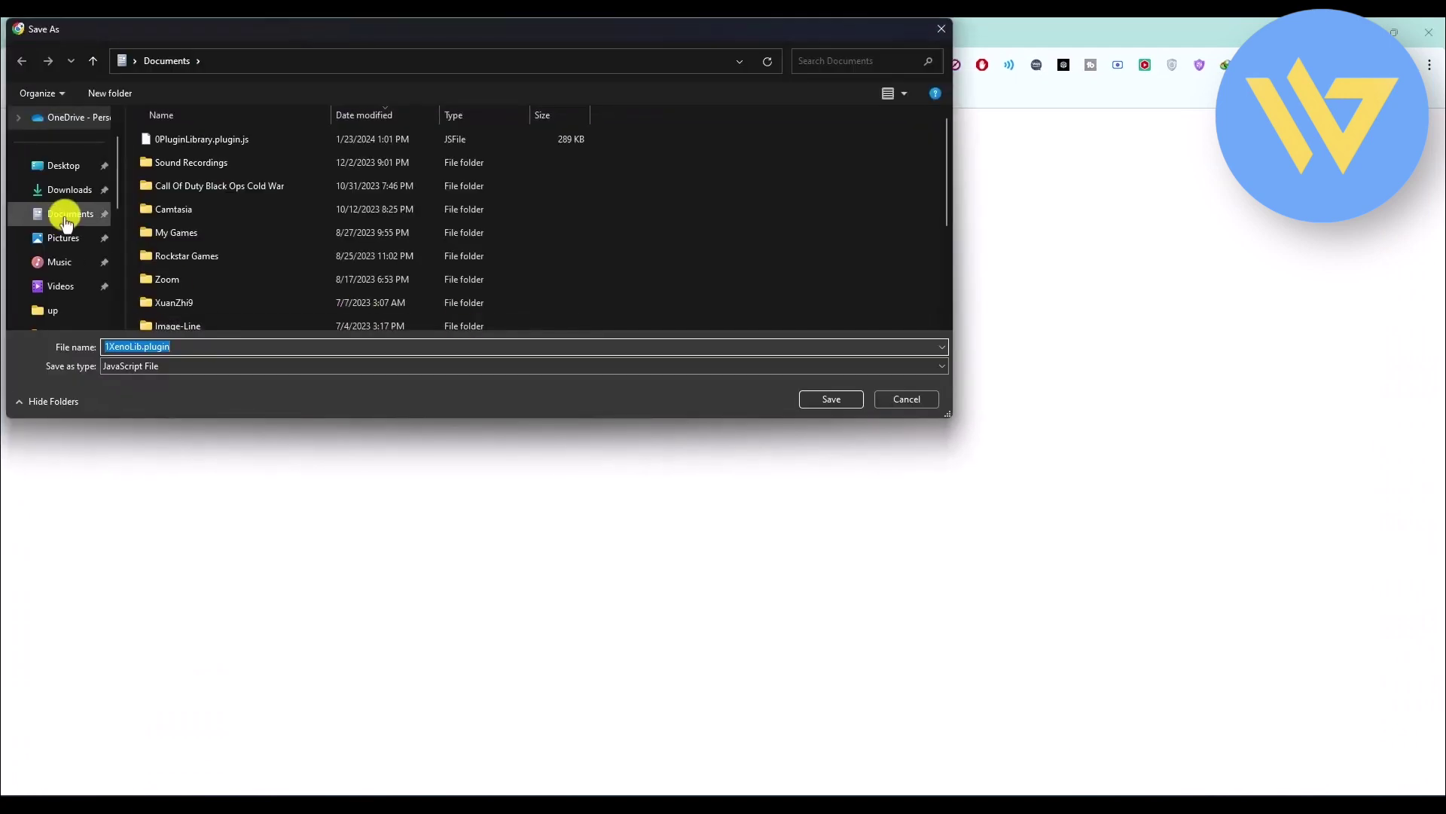
pyautogui.click(66, 213)
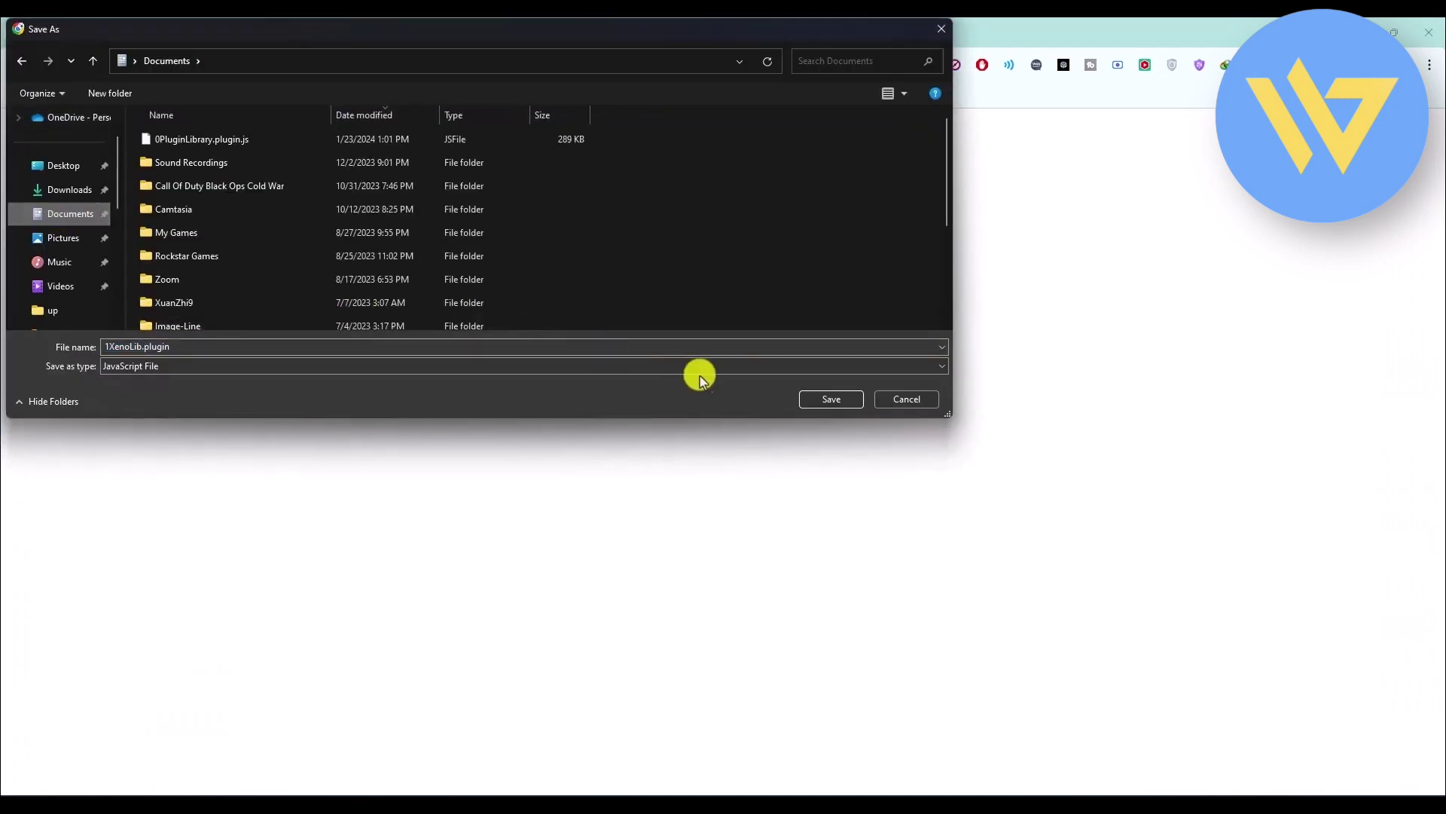
pyautogui.click(828, 399)
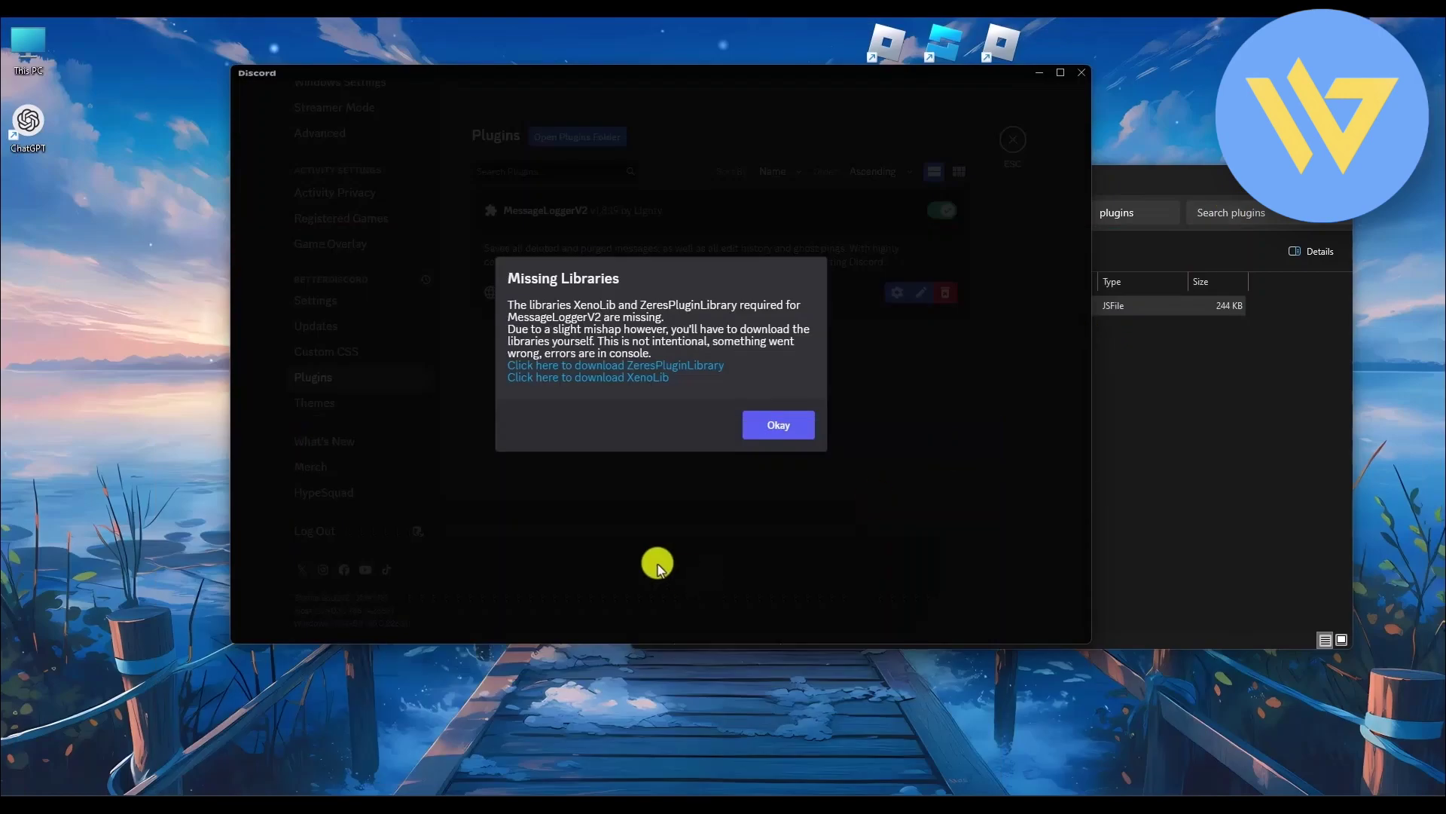
pyautogui.click(778, 422)
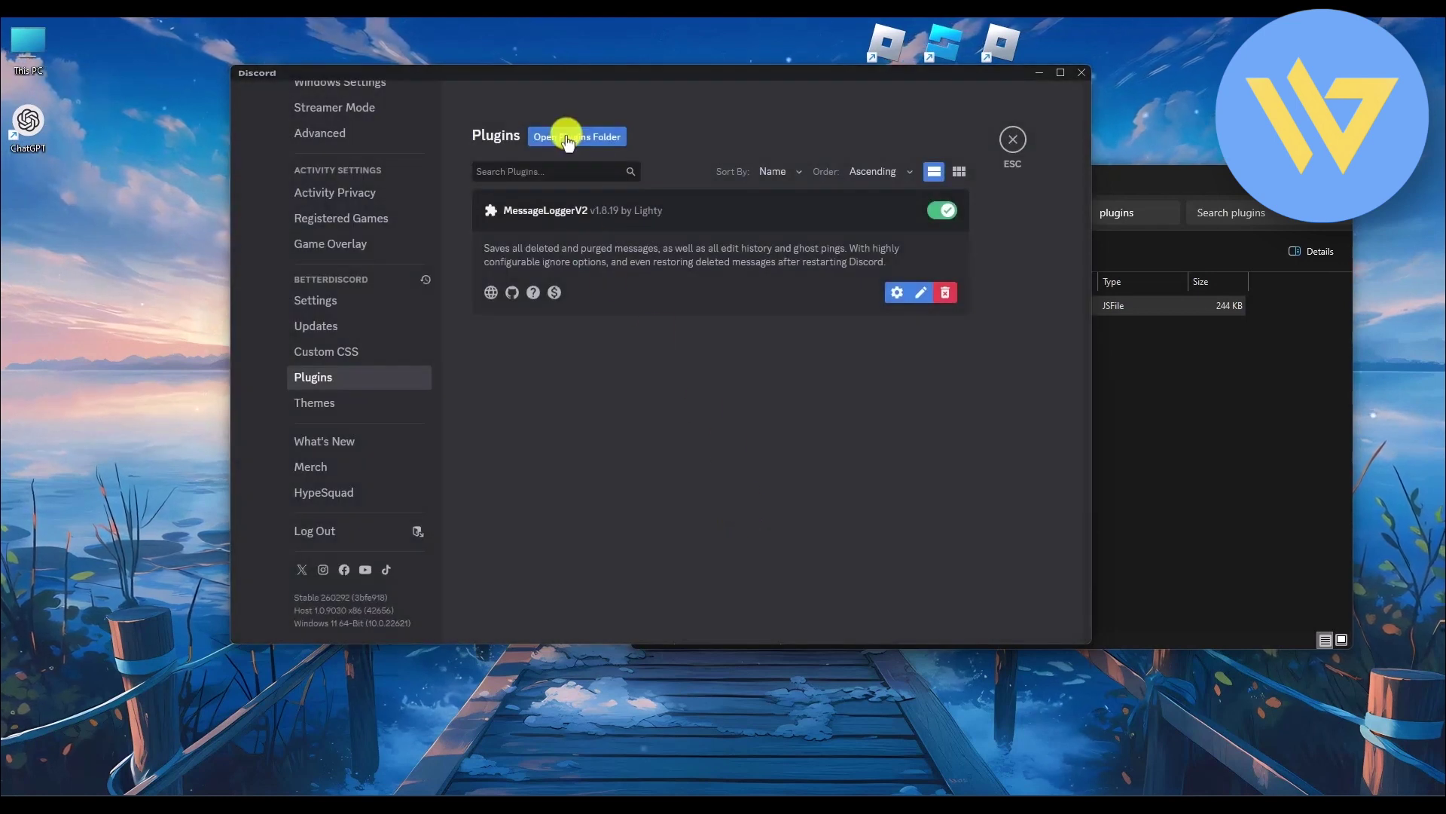
# Drag 0PluginLibrary.plugin.js and 1XenoLib.plugin.js from Documents into the BetterDiscord plugins folder
pyautogui.click(570, 137)
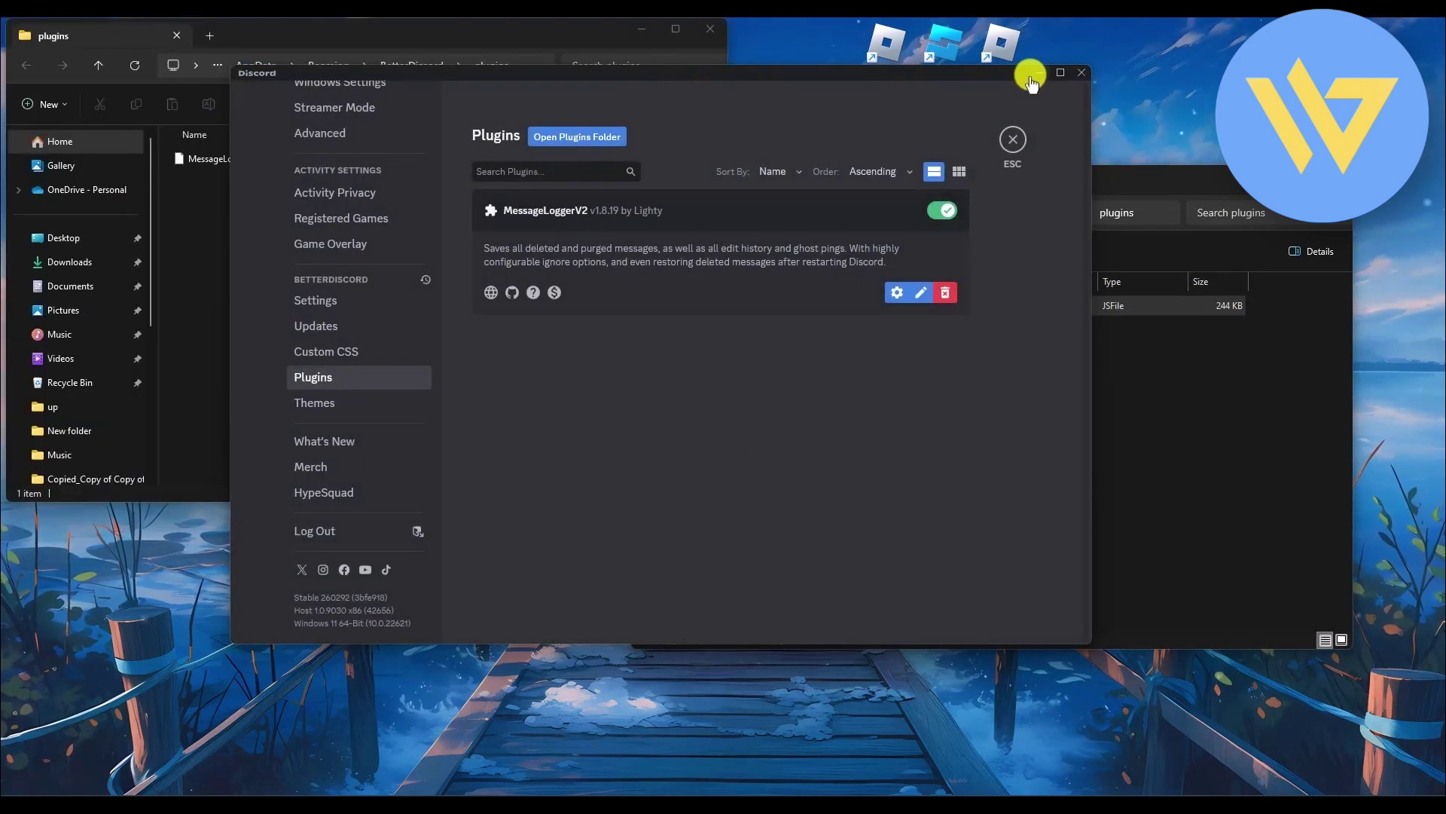
pyautogui.click(1038, 73)
pyautogui.moveTo(468, 33); pyautogui.dragTo(1052, 183)
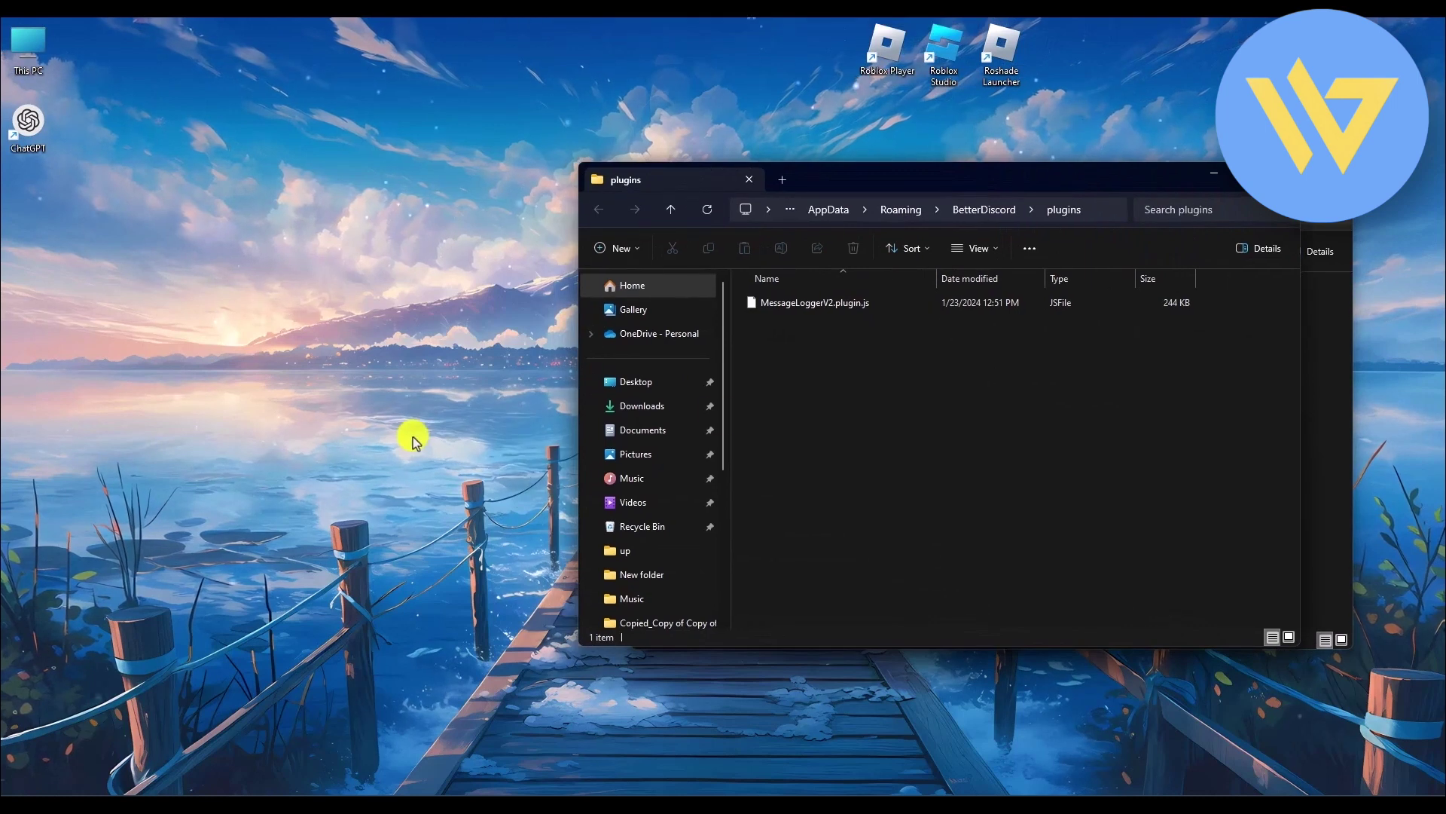
pyautogui.click(223, 794)
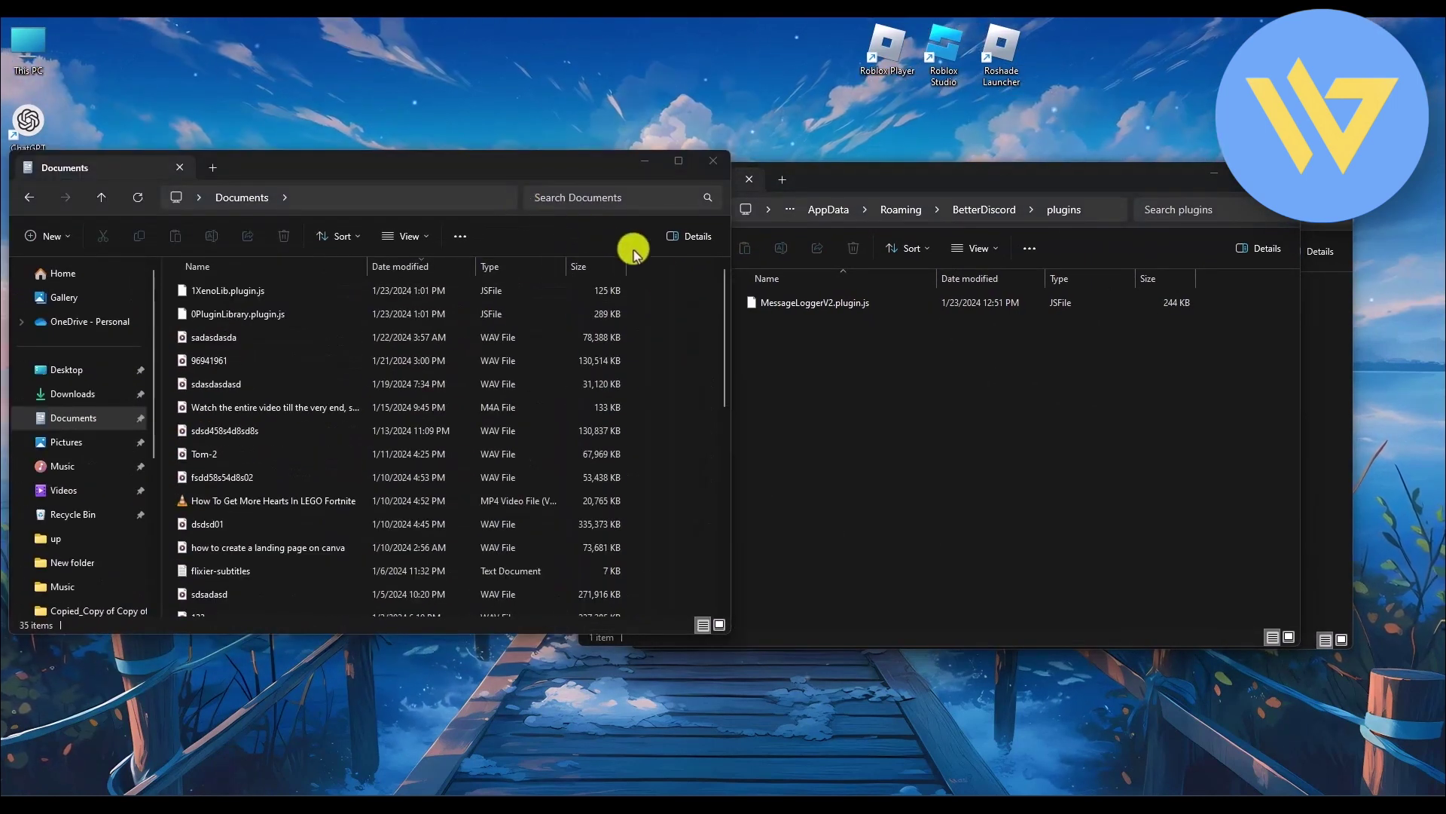
pyautogui.moveTo(645, 279); pyautogui.dragTo(959, 433)
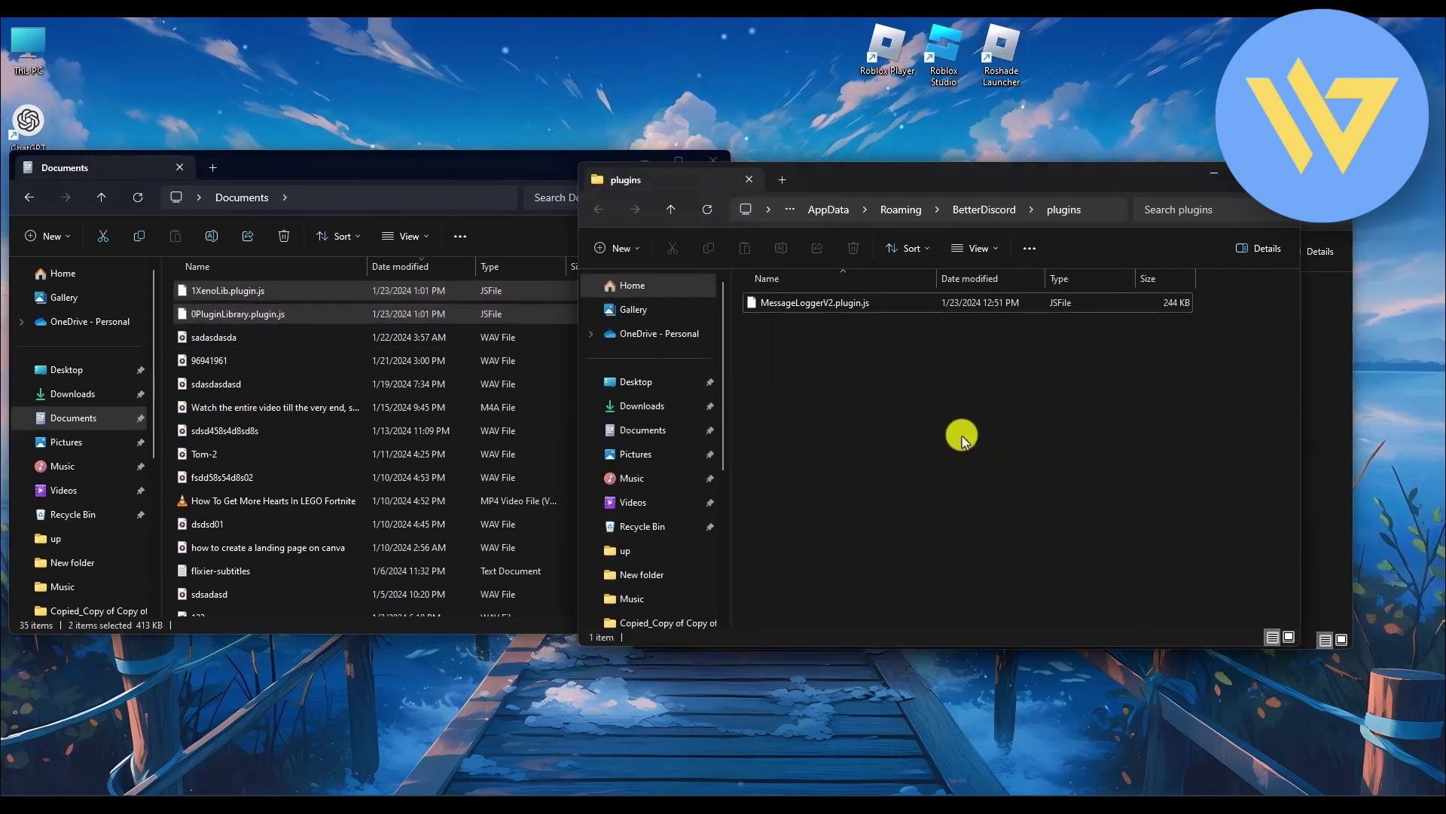
pyautogui.click(644, 161)
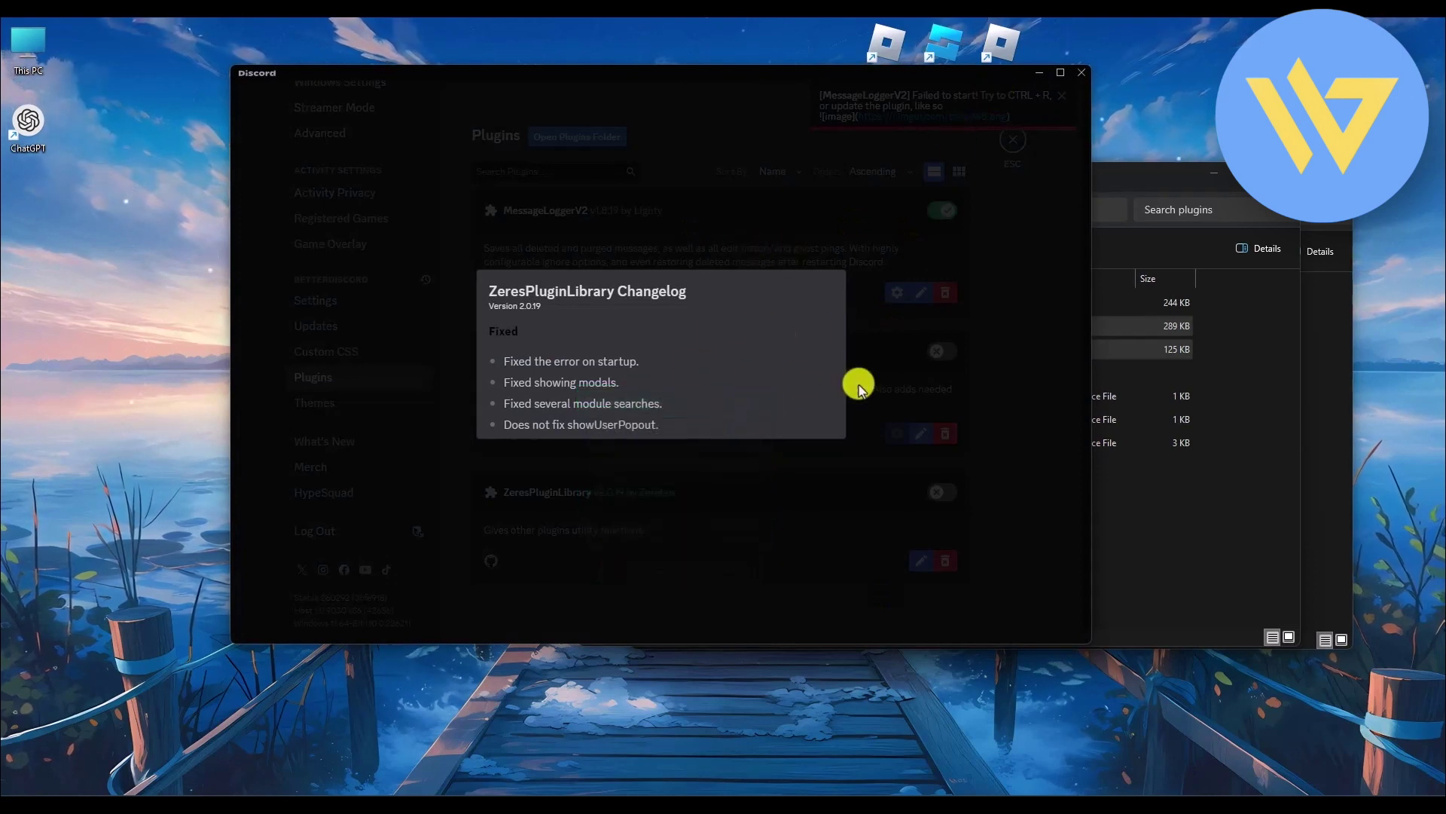
# Dismiss the ZeresPluginLibrary changelog and switch on the XenoLib and ZeresPluginLibrary plugins
pyautogui.click(1039, 72)
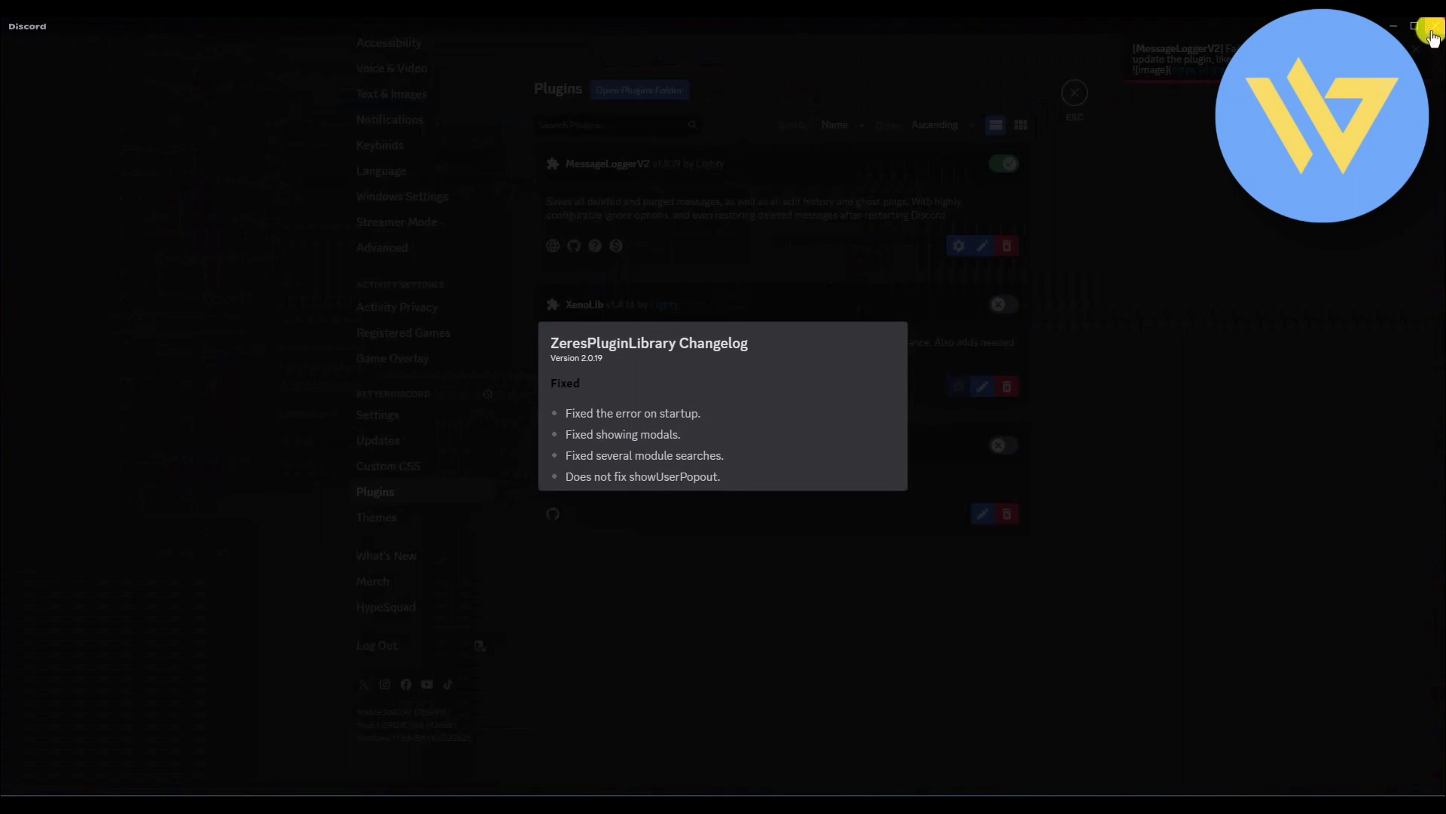
pyautogui.click(979, 297)
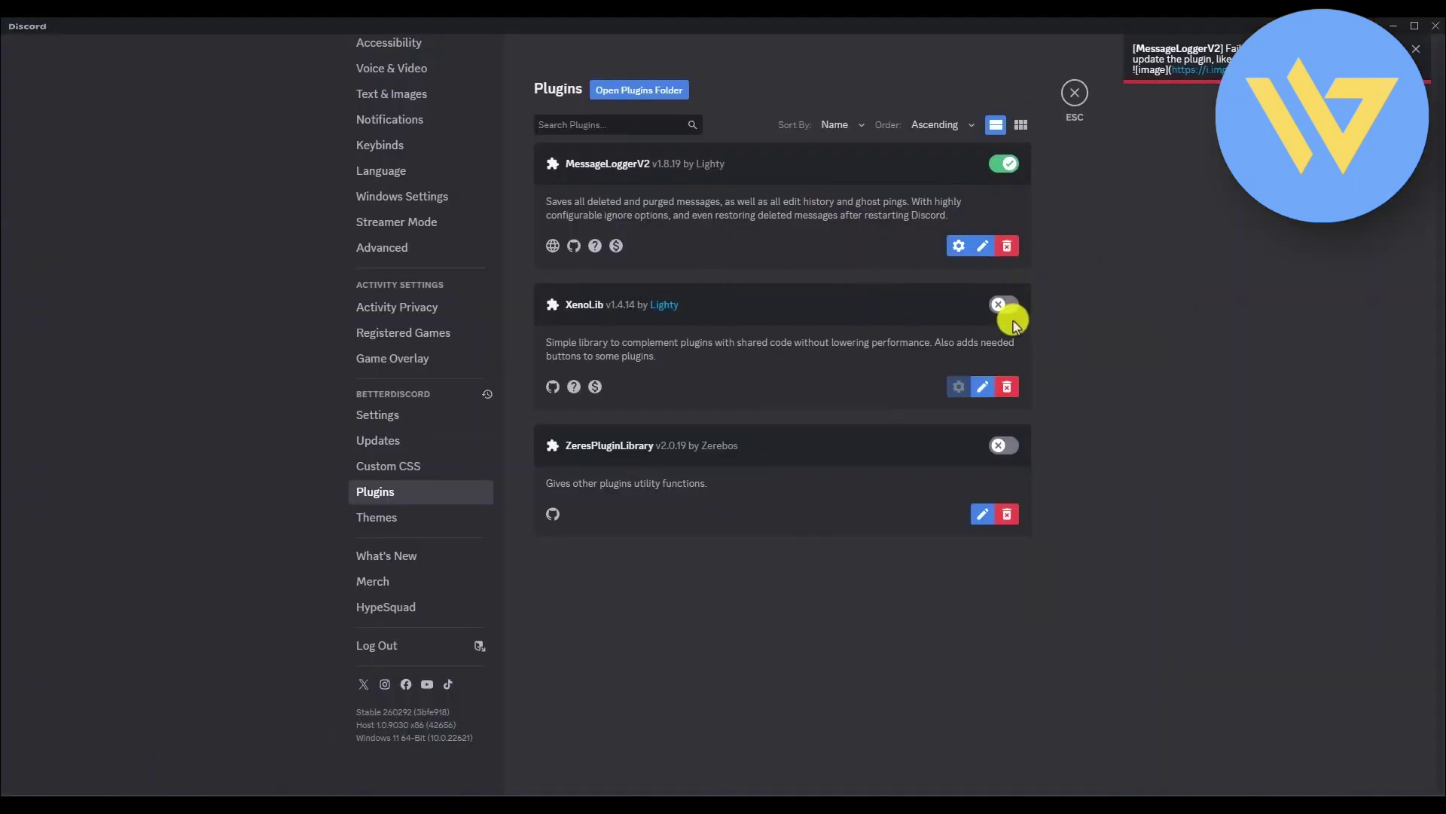
pyautogui.click(1002, 308)
pyautogui.click(1004, 444)
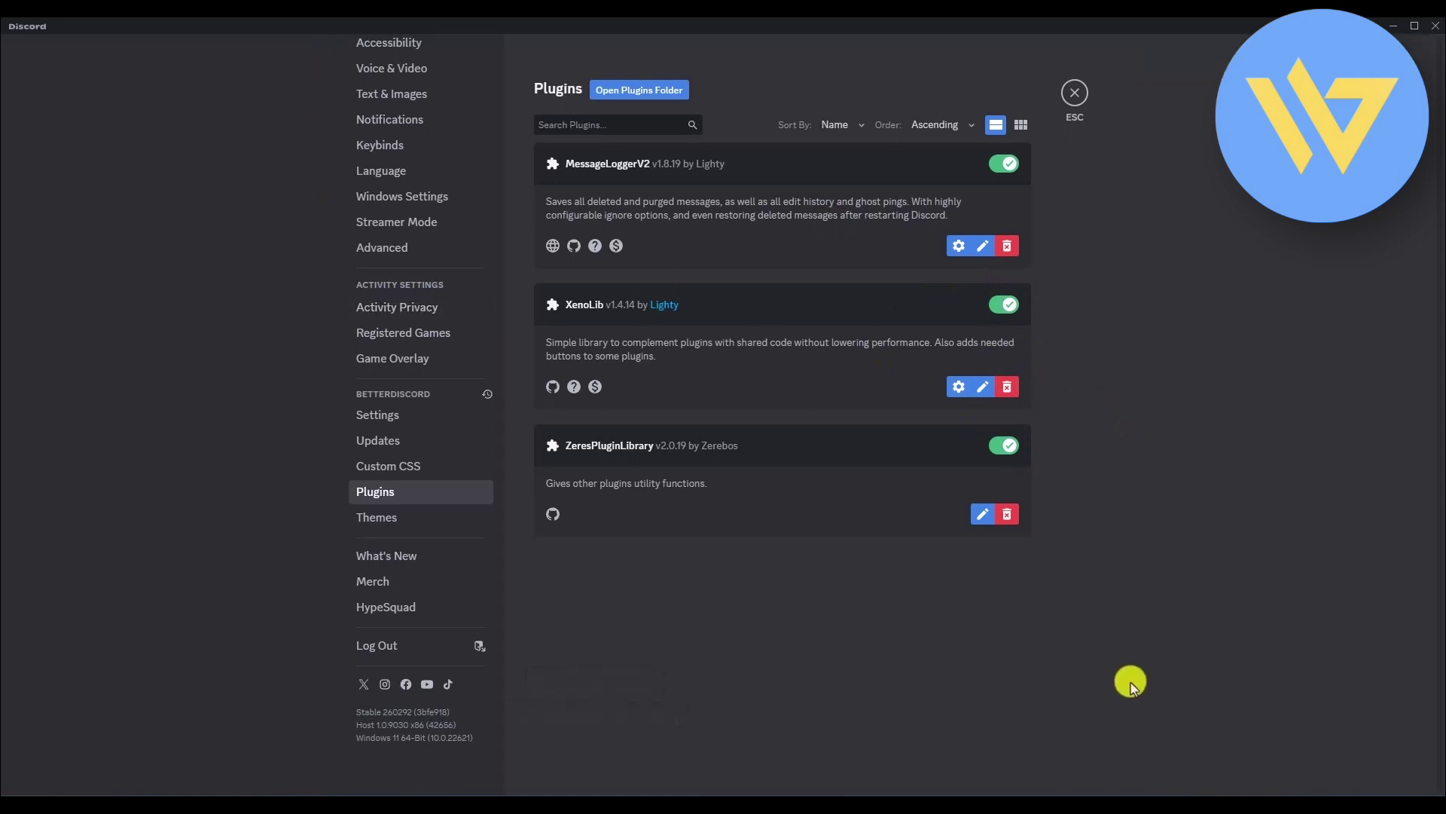
# Quit Discord completely from its system tray icon
pyautogui.rightClick(1287, 799)
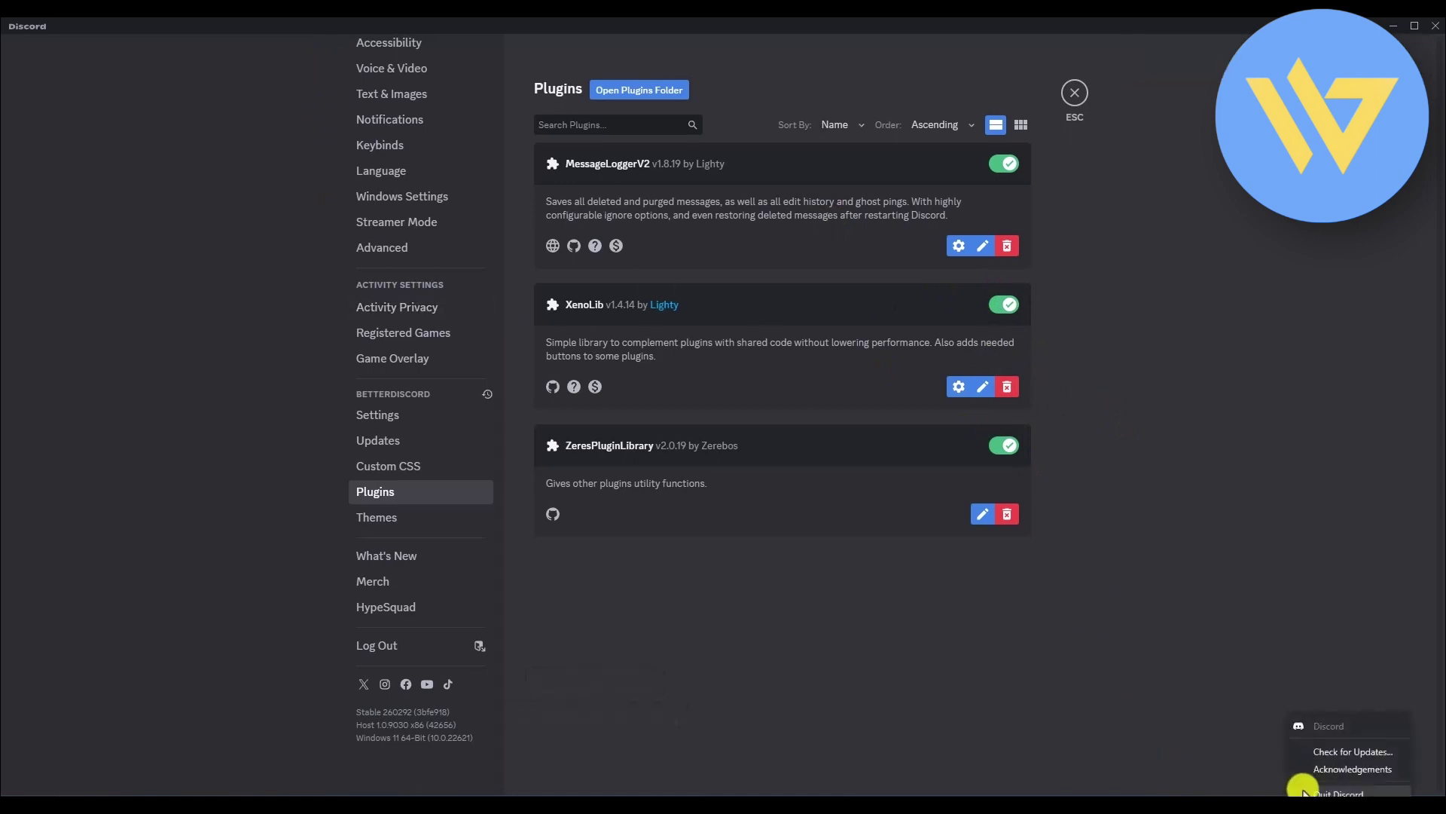
pyautogui.click(1326, 793)
pyautogui.press('super')
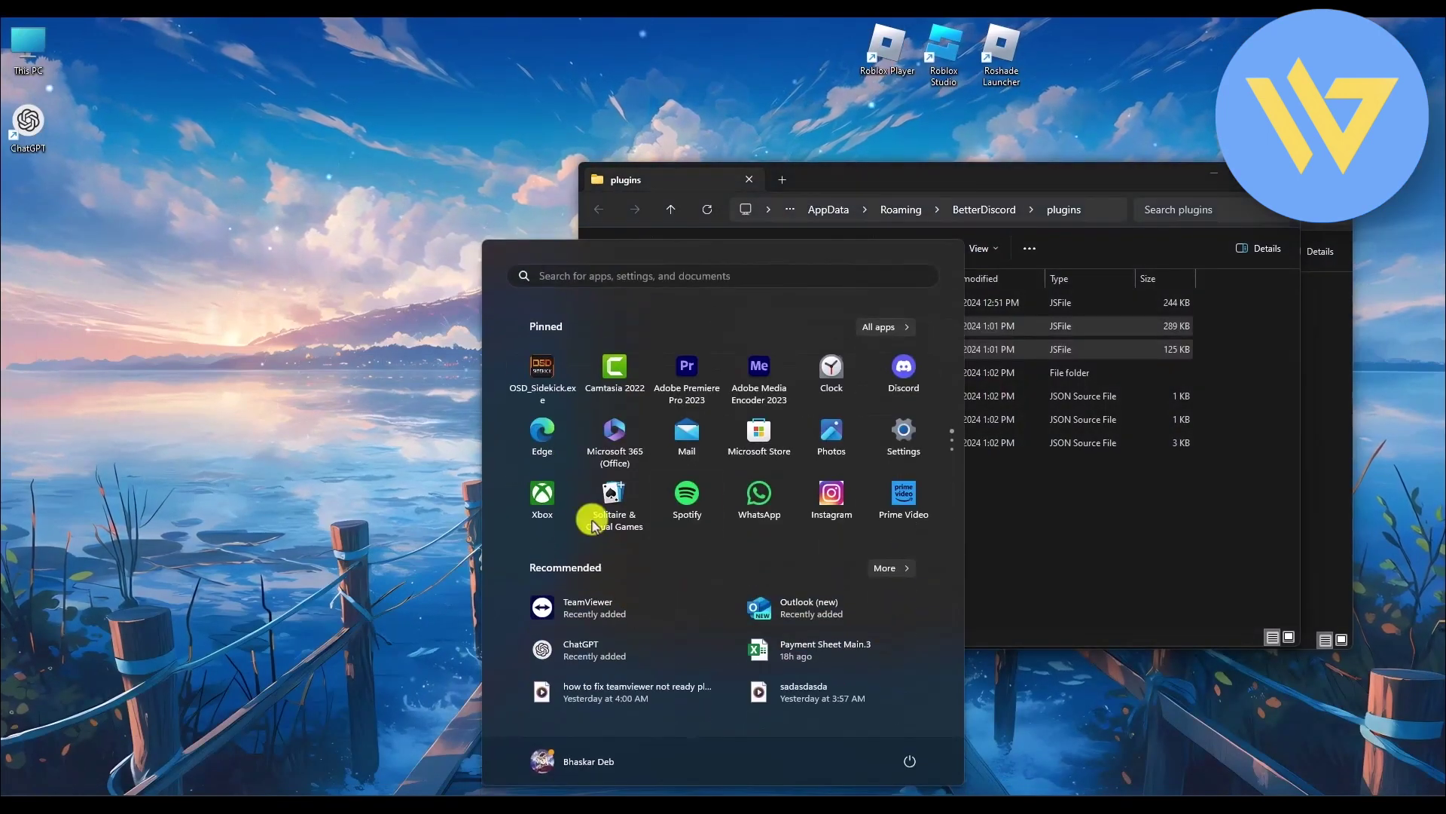
# Relaunch Discord and dismiss the MessageLoggerV2 first-time help with OK
pyautogui.press('Escape')
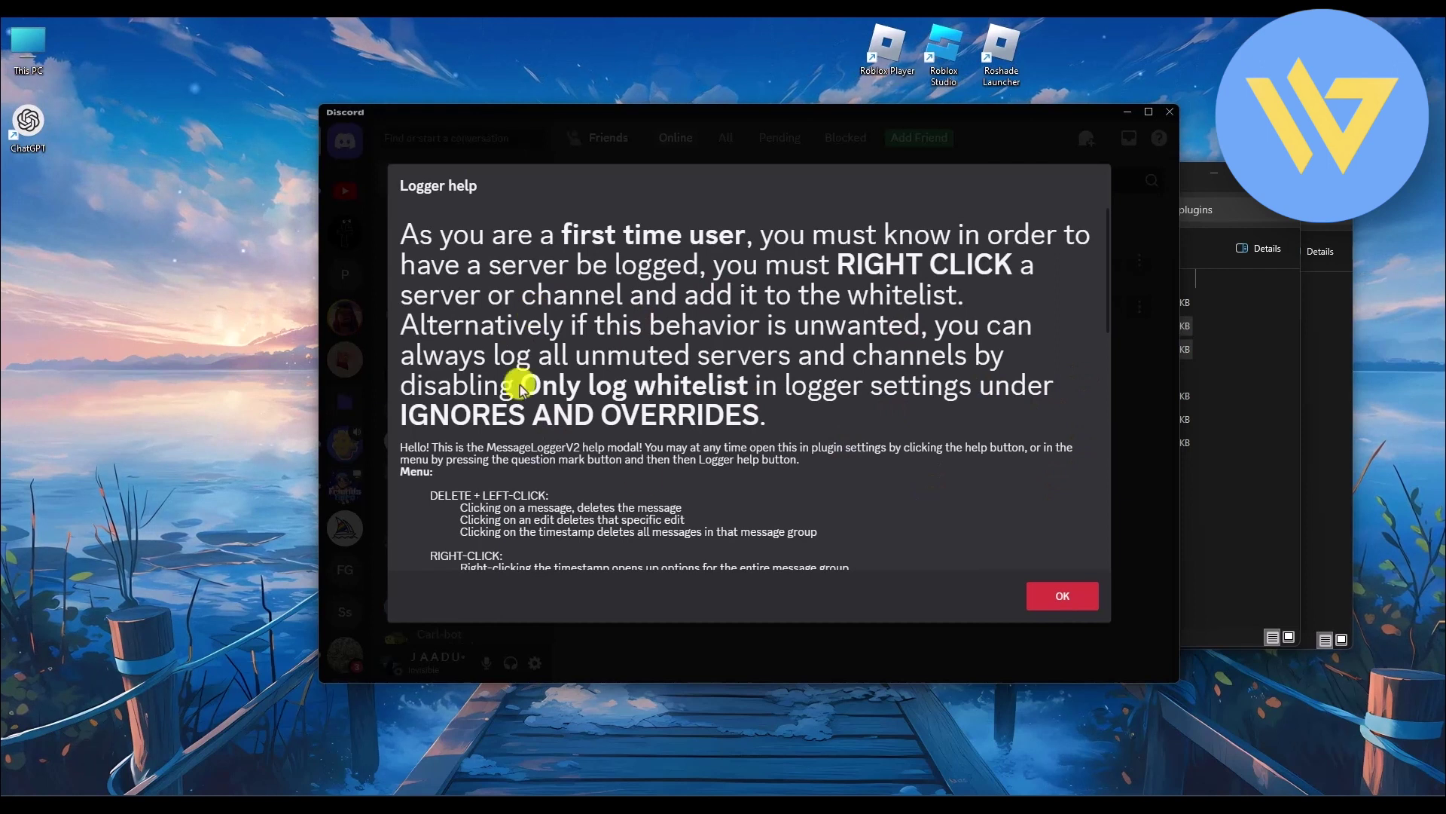
pyautogui.click(1062, 595)
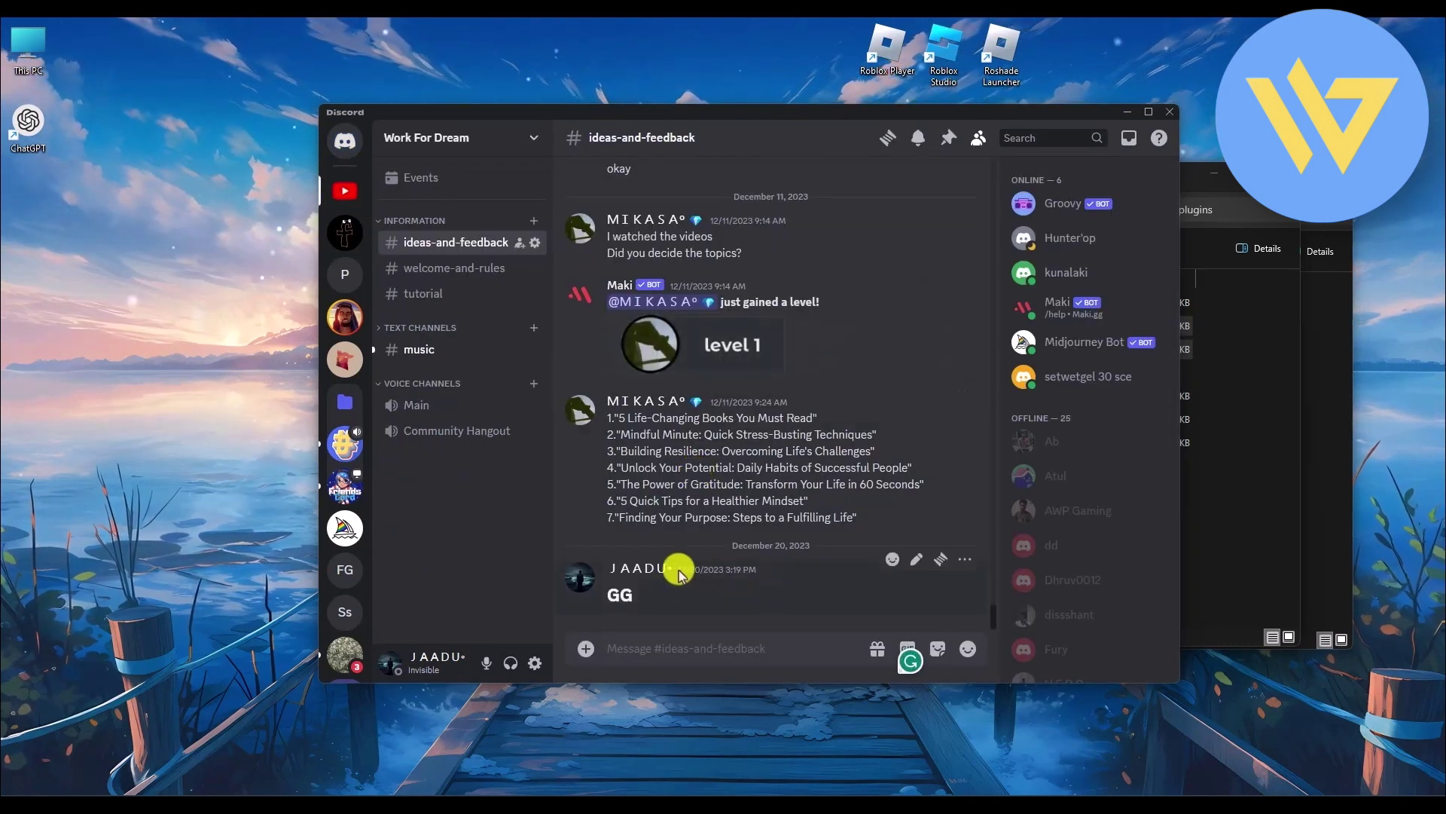
# Delete the 'GG' message in #ideas-and-feedback and confirm the deletion
pyautogui.click(965, 559)
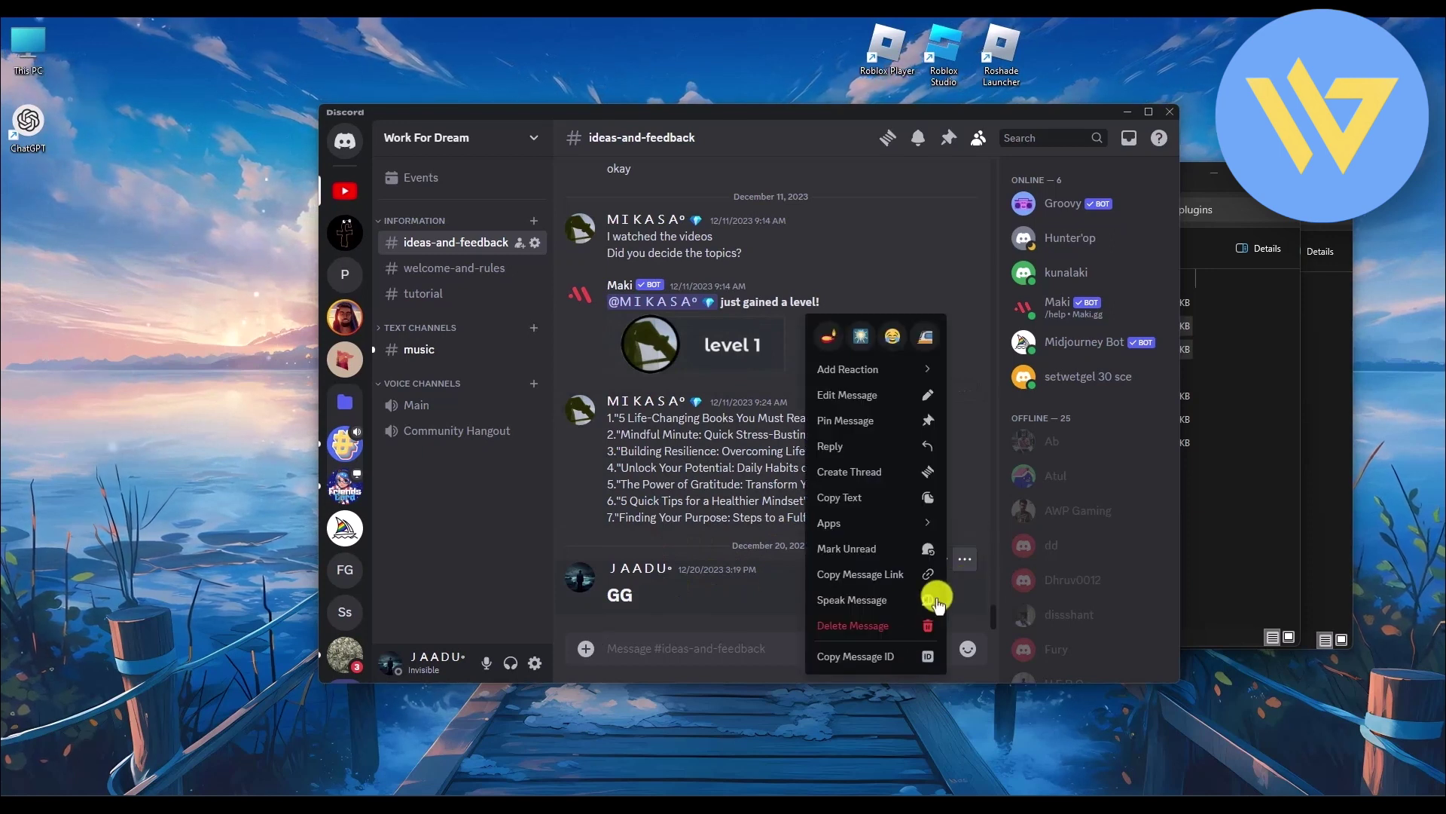
pyautogui.click(864, 629)
pyautogui.click(872, 503)
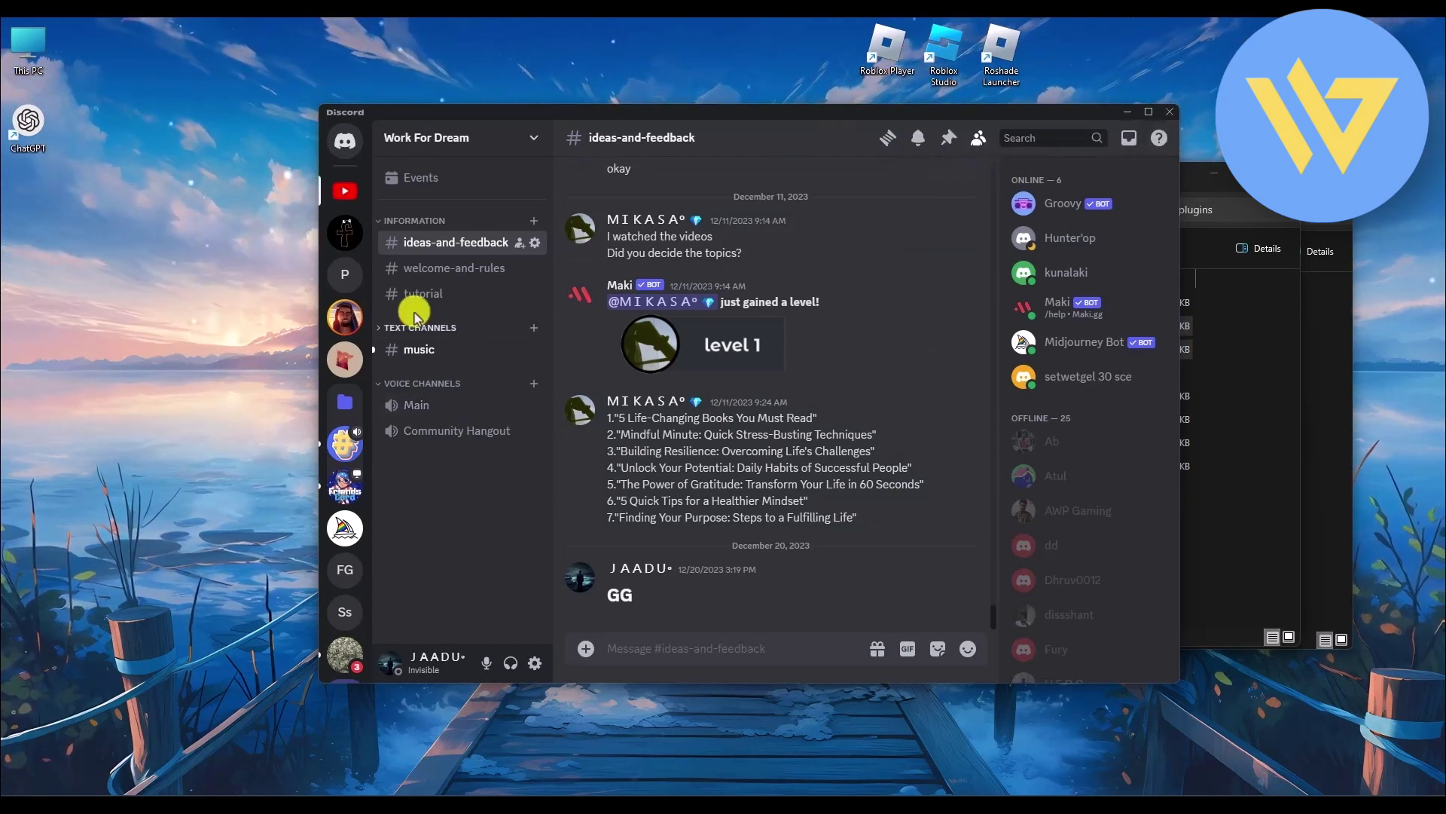
# Open the Work For Dream message logs and review the Deleted, Edited and Purged tabs
pyautogui.rightClick(350, 200)
pyautogui.moveTo(442, 592)
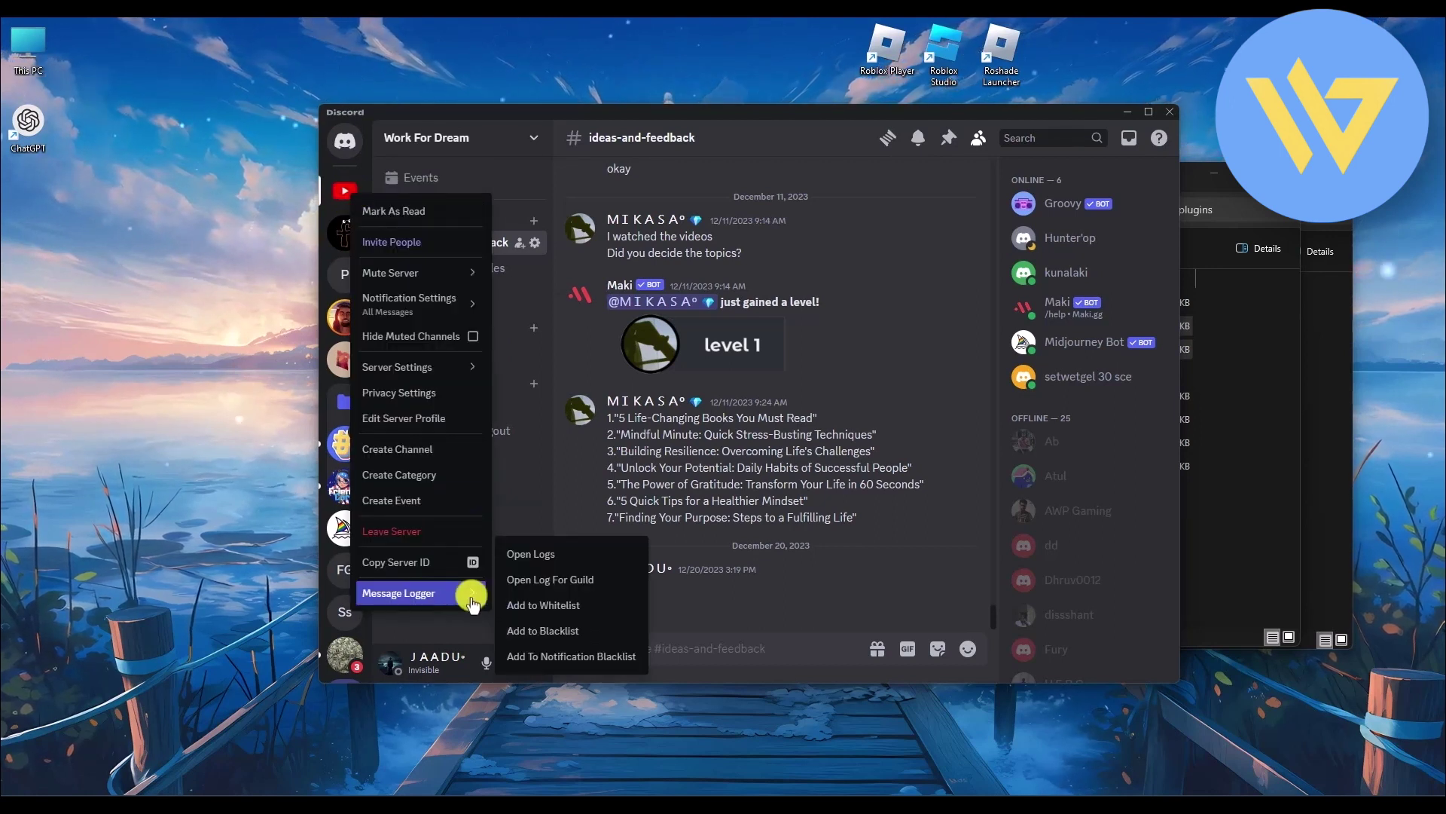
pyautogui.click(558, 559)
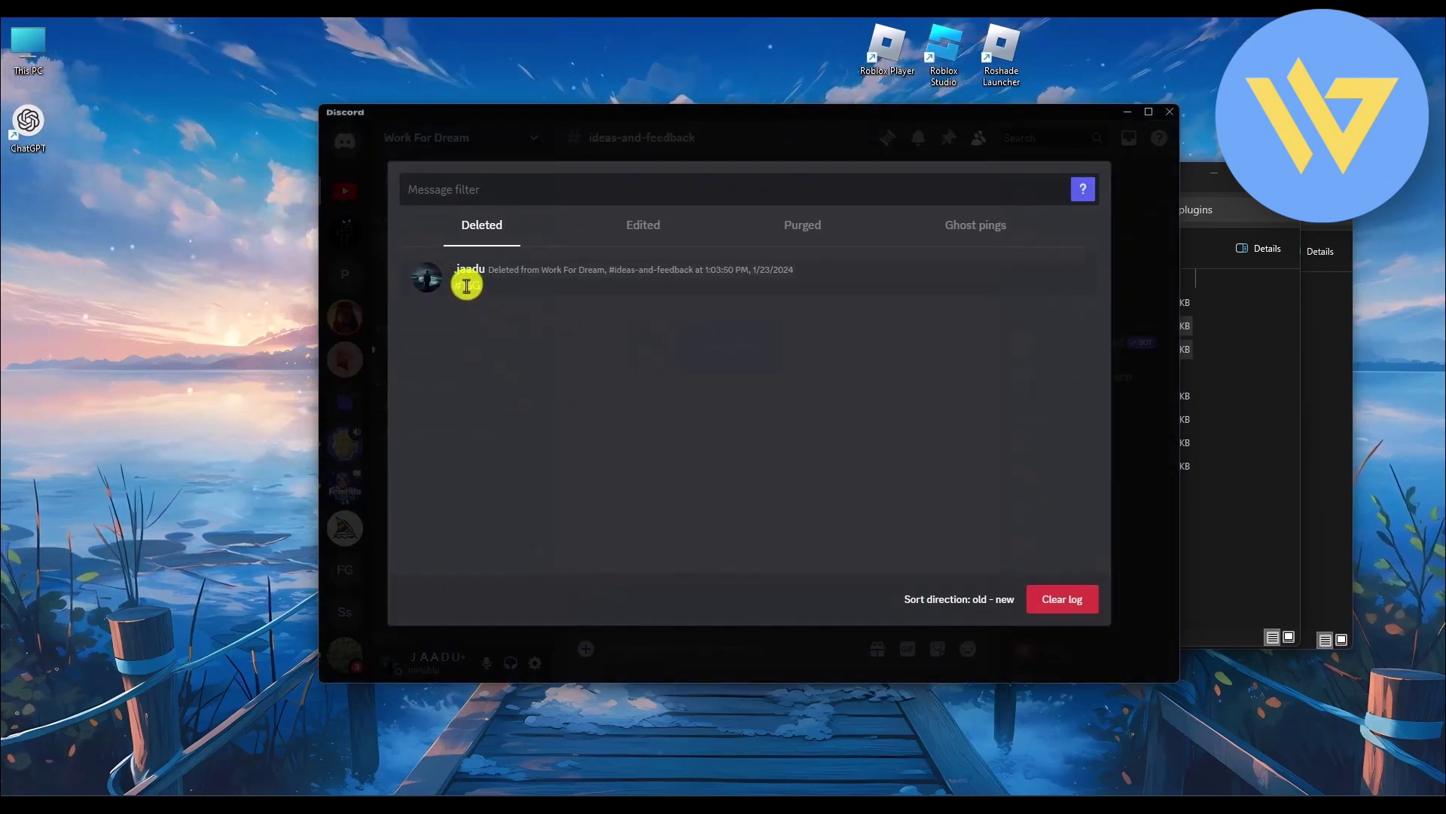
pyautogui.click(632, 236)
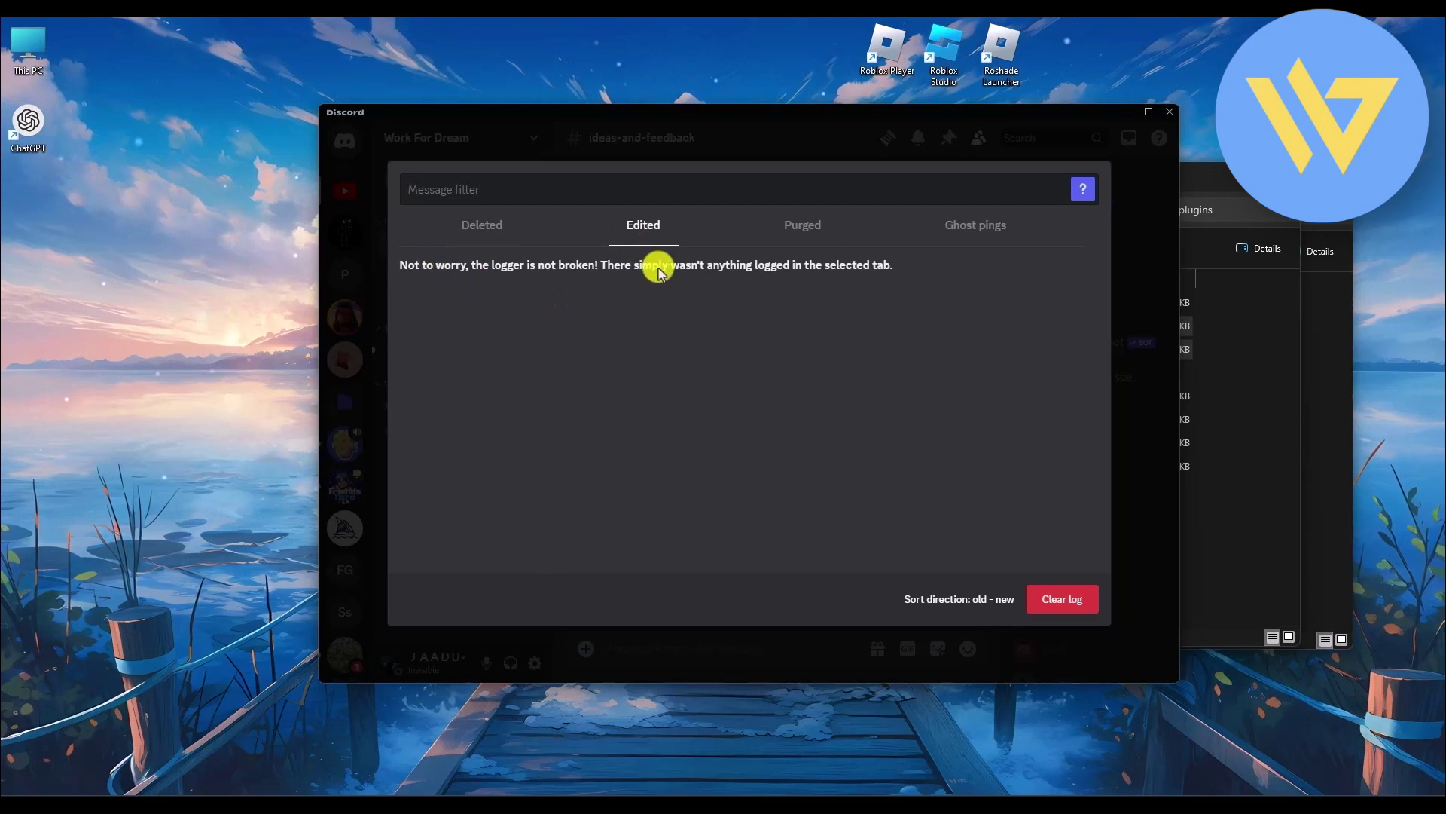
pyautogui.click(813, 235)
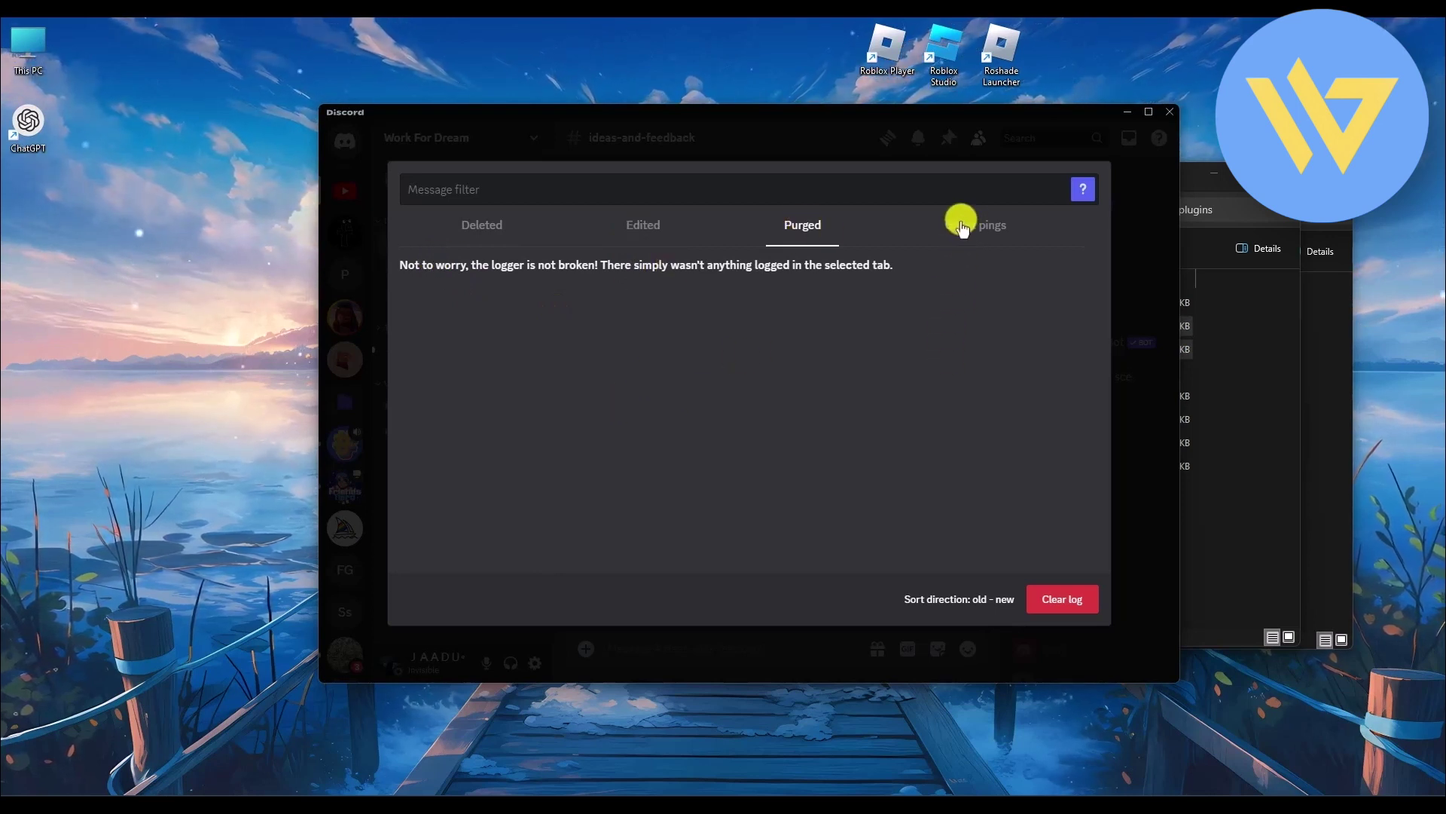
# Clear the empty purged log and close the logs window
pyautogui.click(1051, 599)
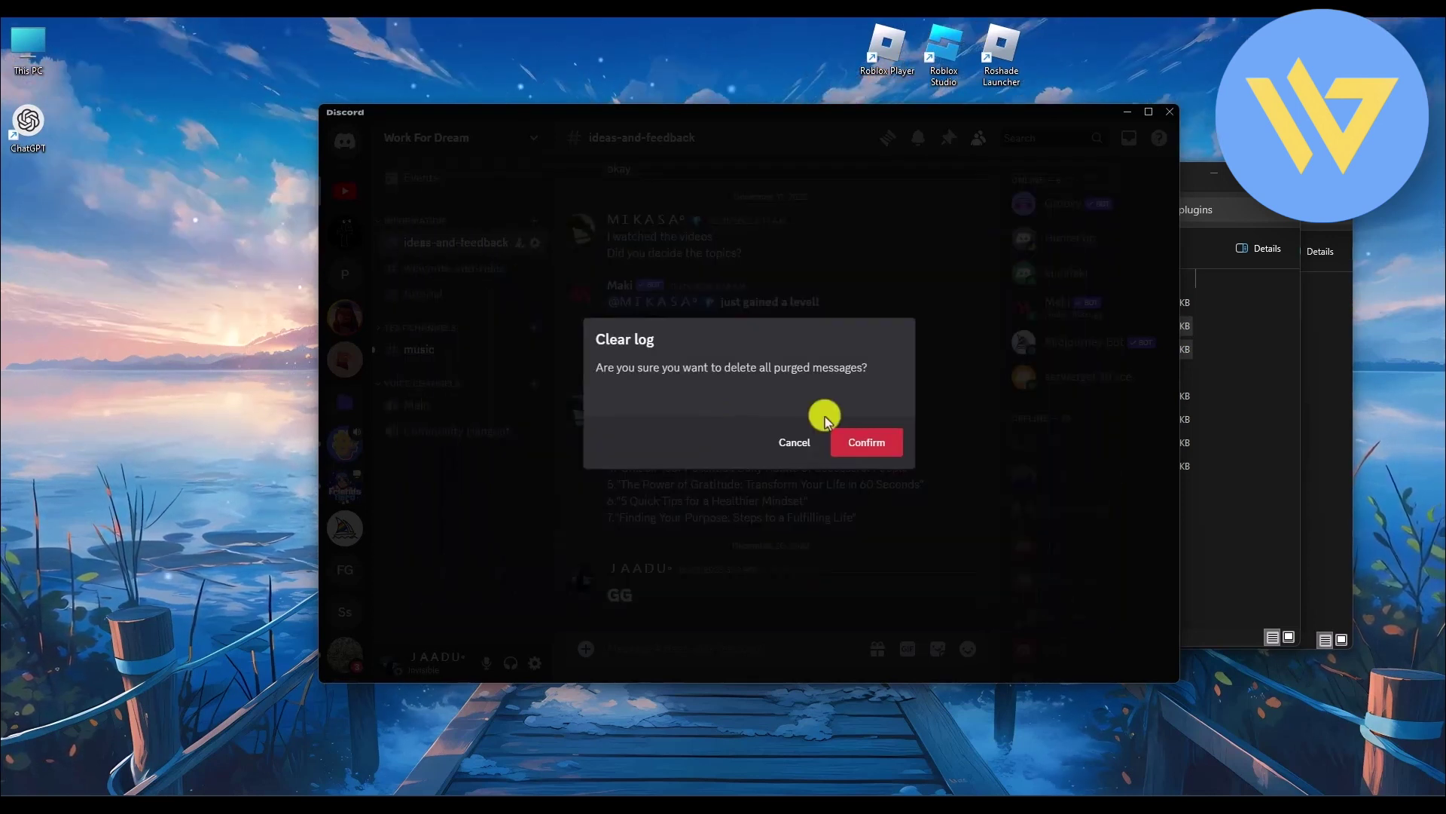
pyautogui.click(842, 452)
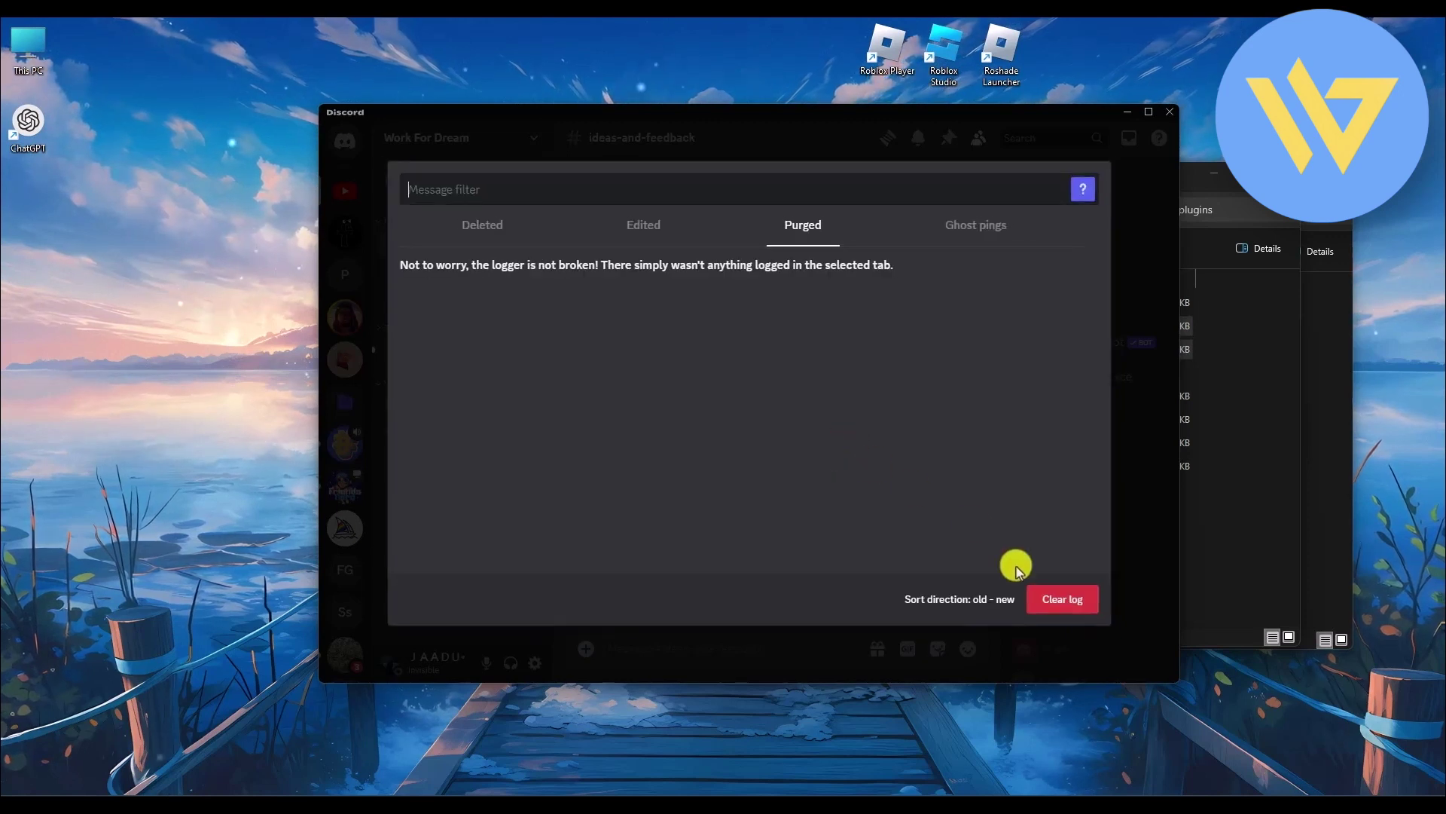
pyautogui.click(784, 647)
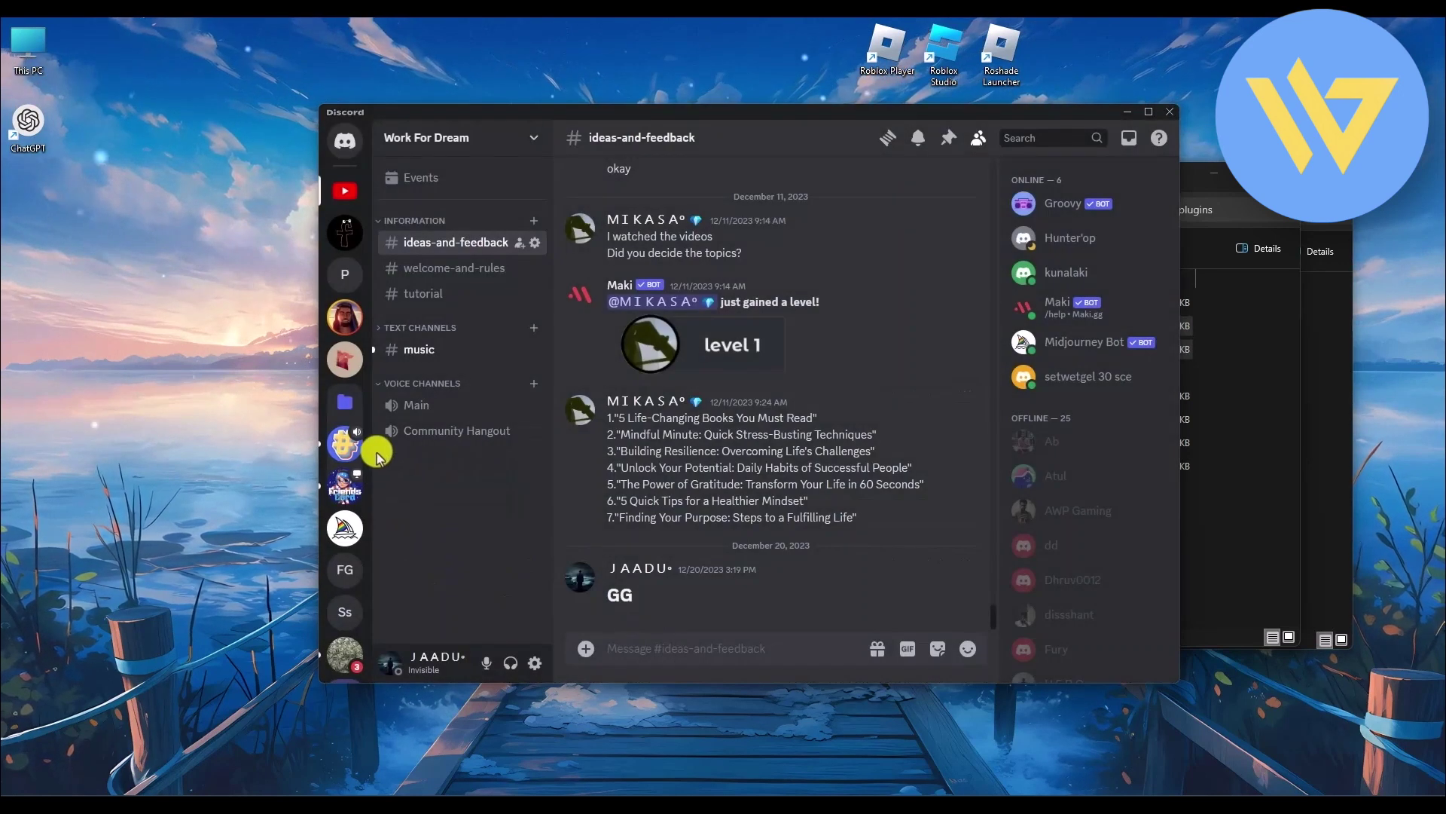
pyautogui.rightClick(356, 446)
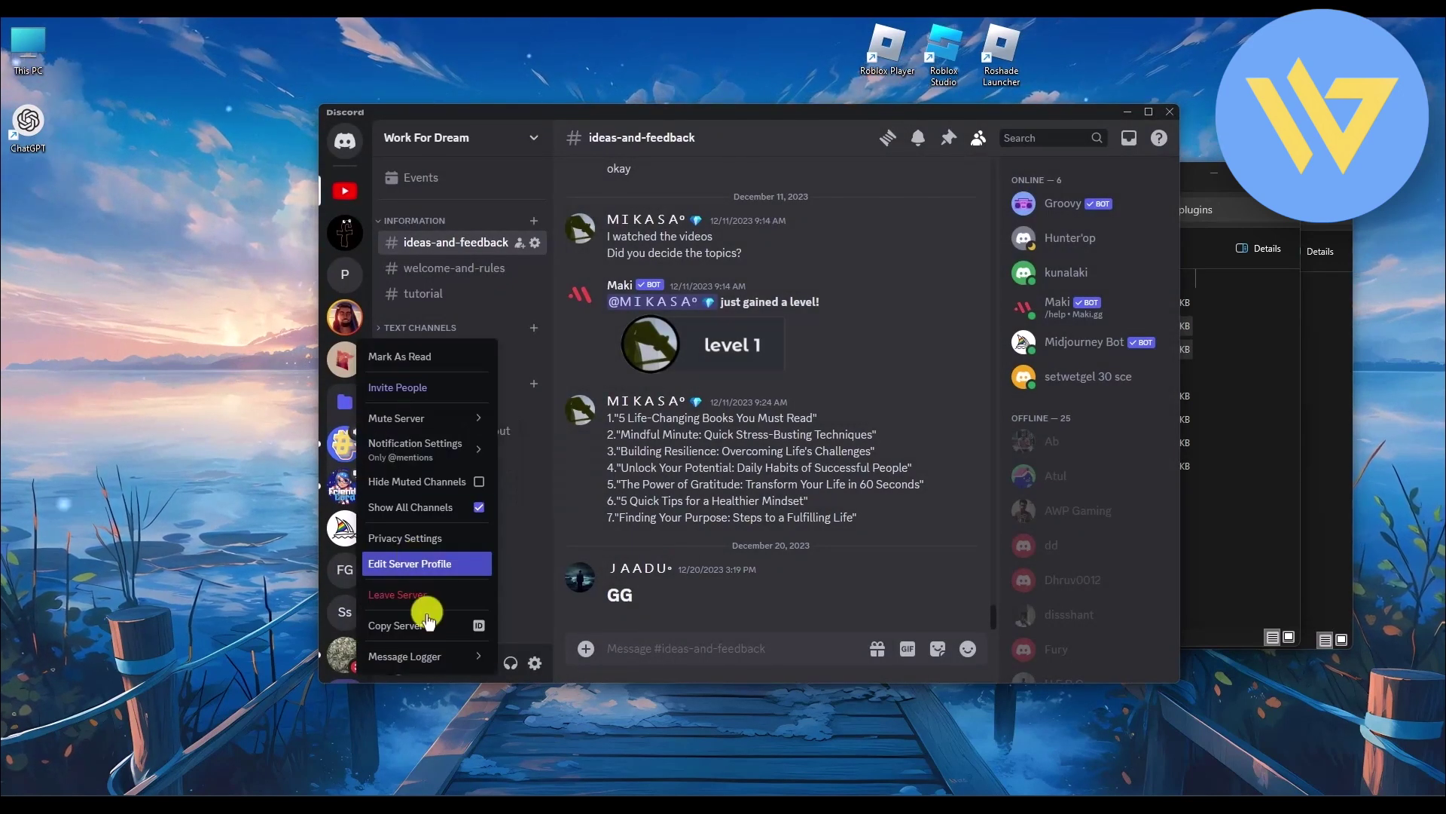
pyautogui.moveTo(436, 656)
pyautogui.click(554, 576)
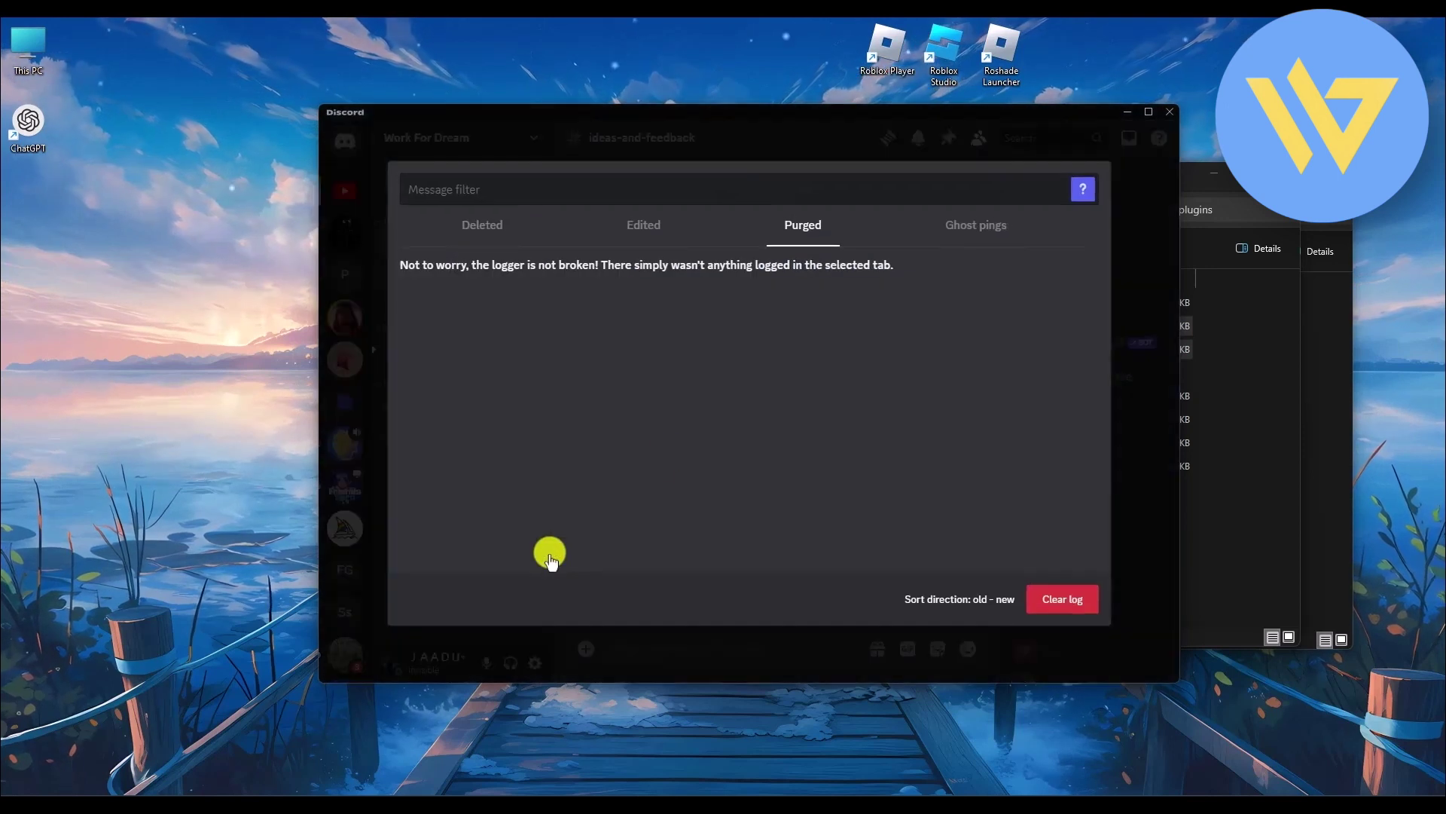
pyautogui.click(482, 226)
pyautogui.click(656, 228)
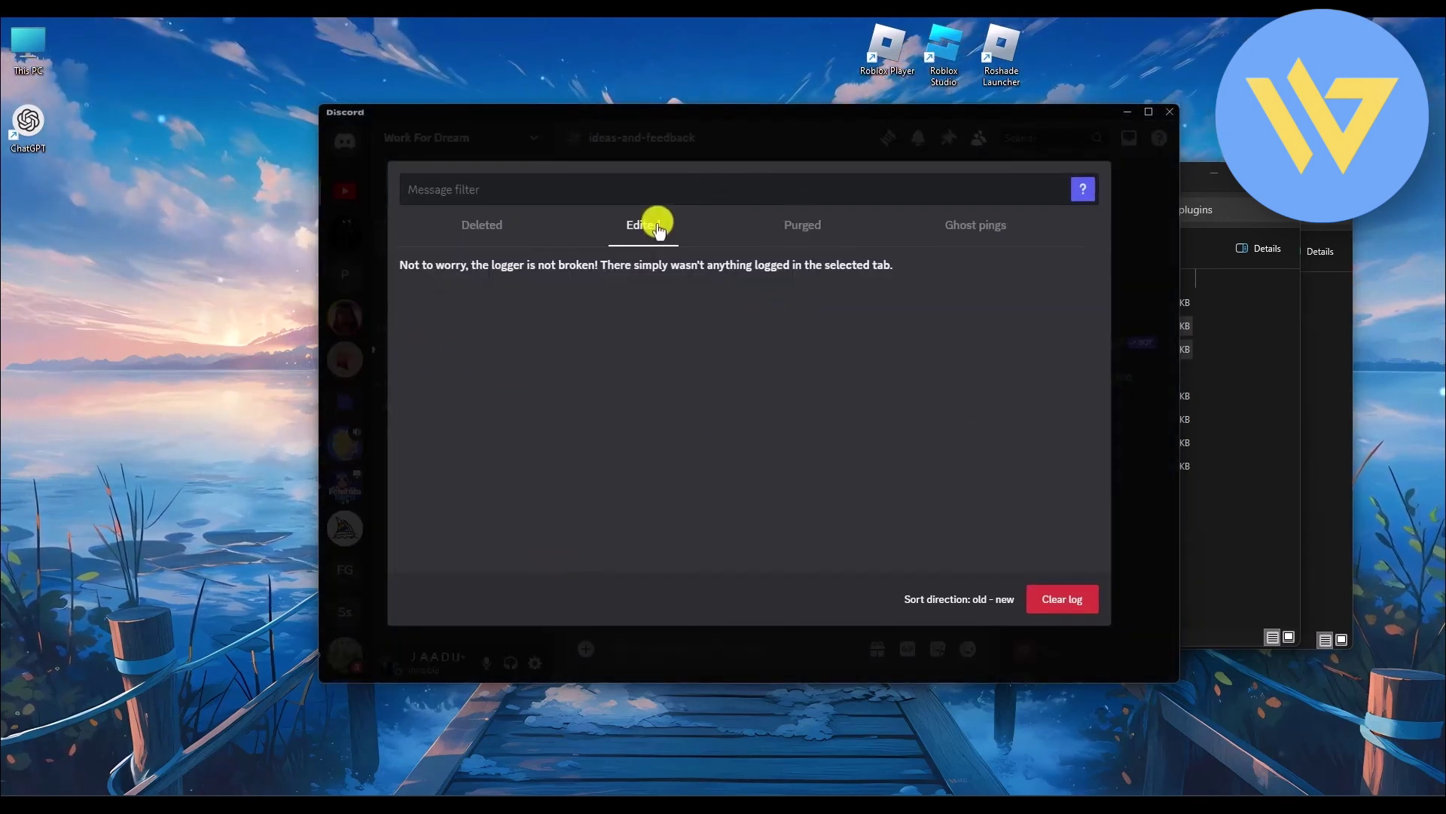
pyautogui.click(972, 226)
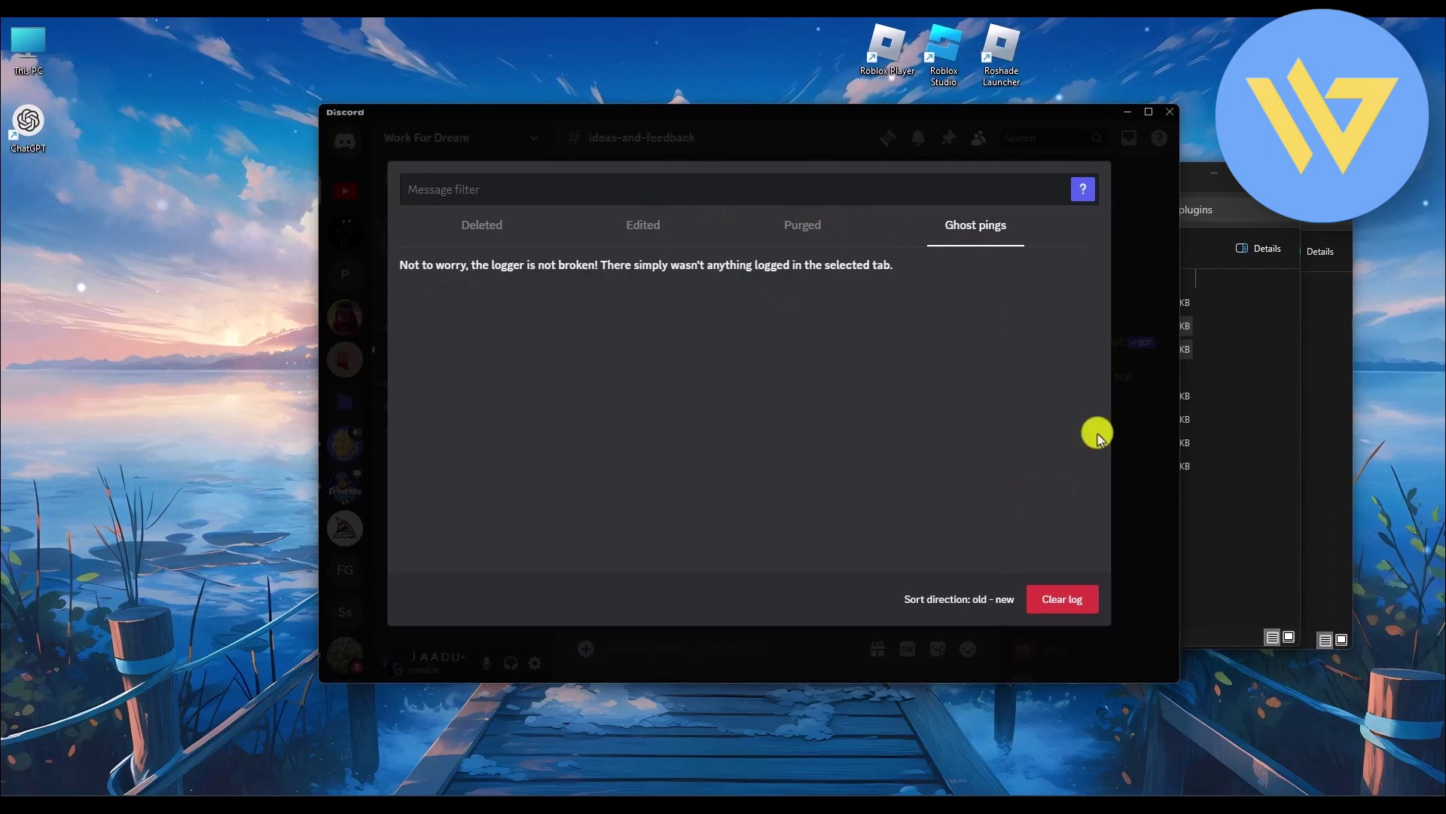
pyautogui.click(1126, 181)
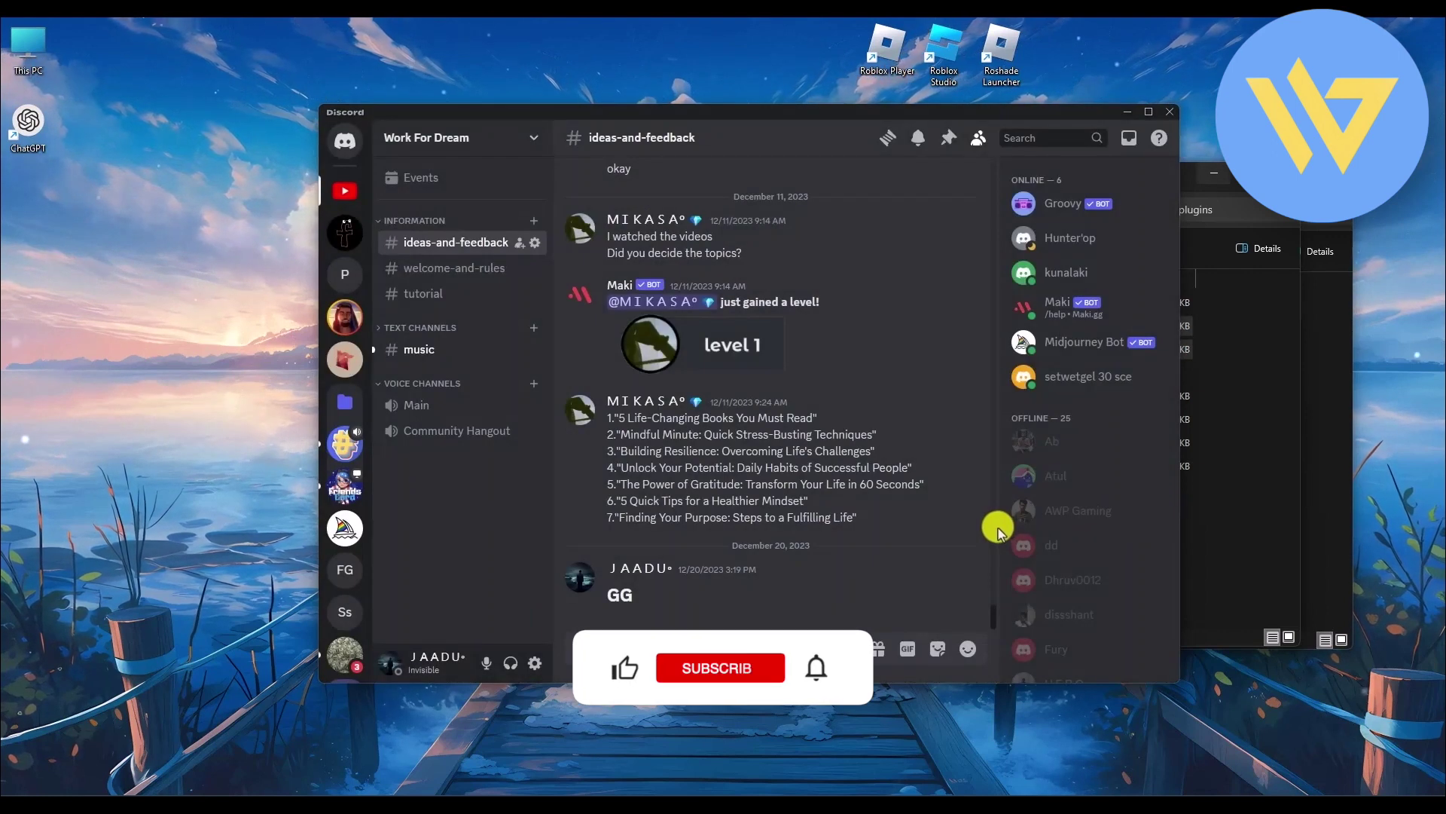